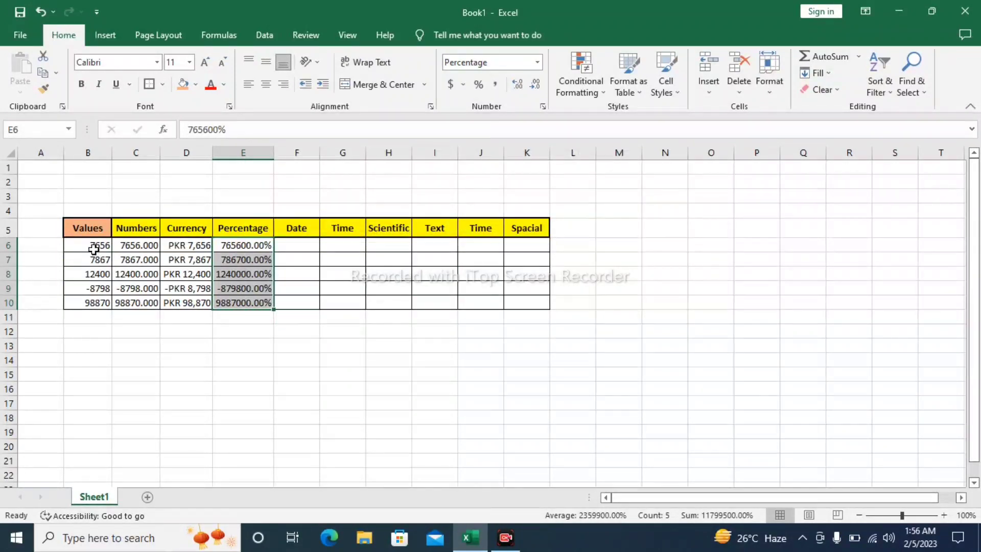
Copy the numbers in B6:B10 of the Values column into the Date column starting at F6.
drag(95, 249, 252, 301)
click(244, 247)
key(ctrl+z)
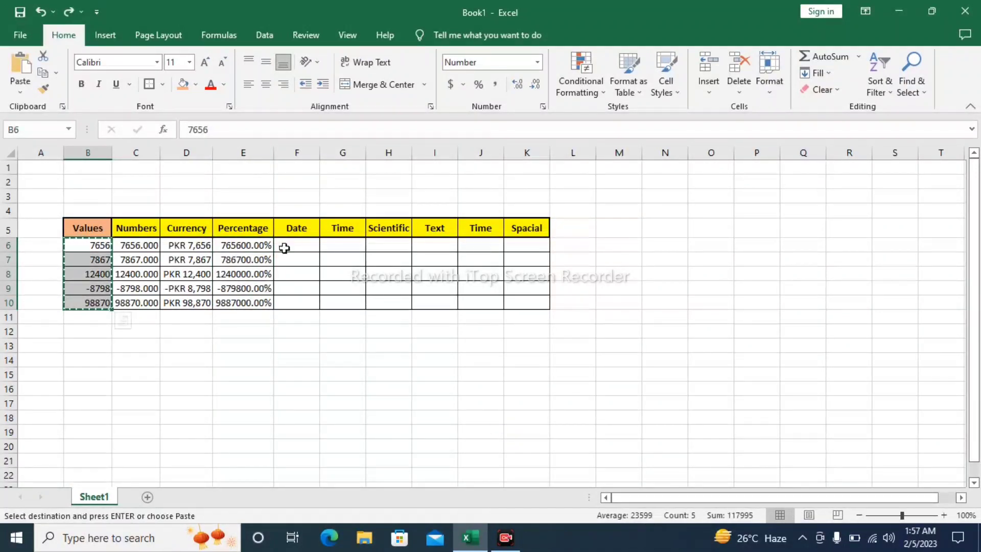
click(299, 246)
key(ctrl+v)
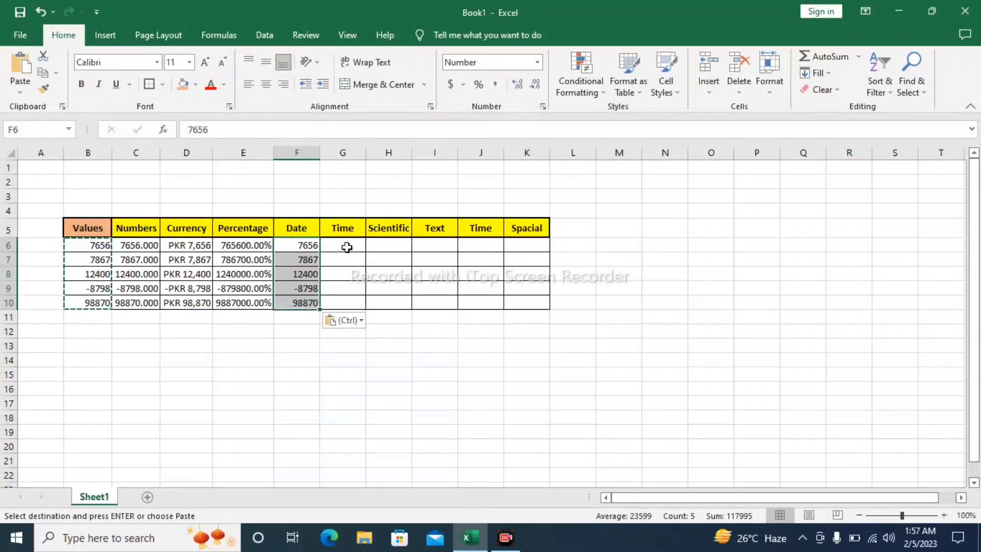
Remove the minus sign from cell F9 in the Date column so it holds 8798.
click(289, 289)
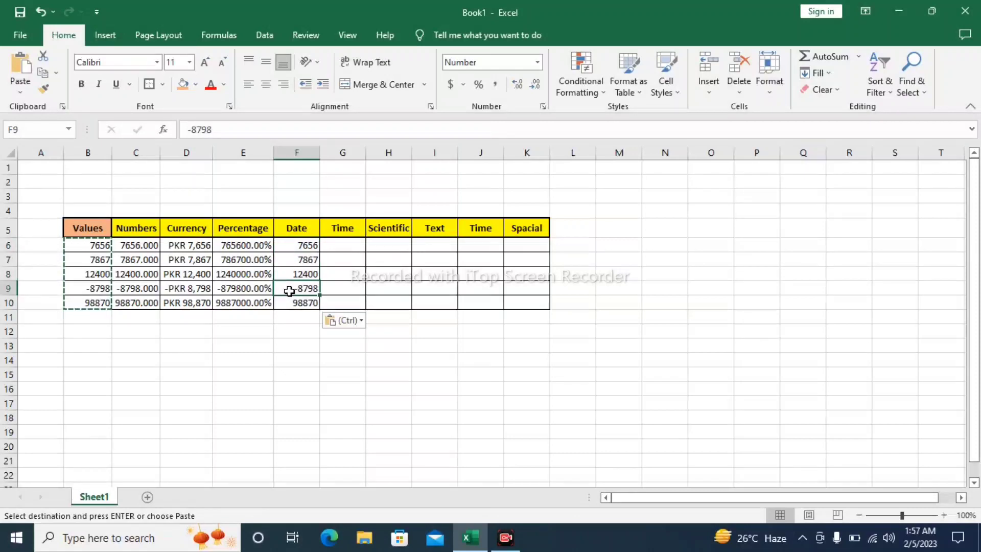
double_click(289, 289)
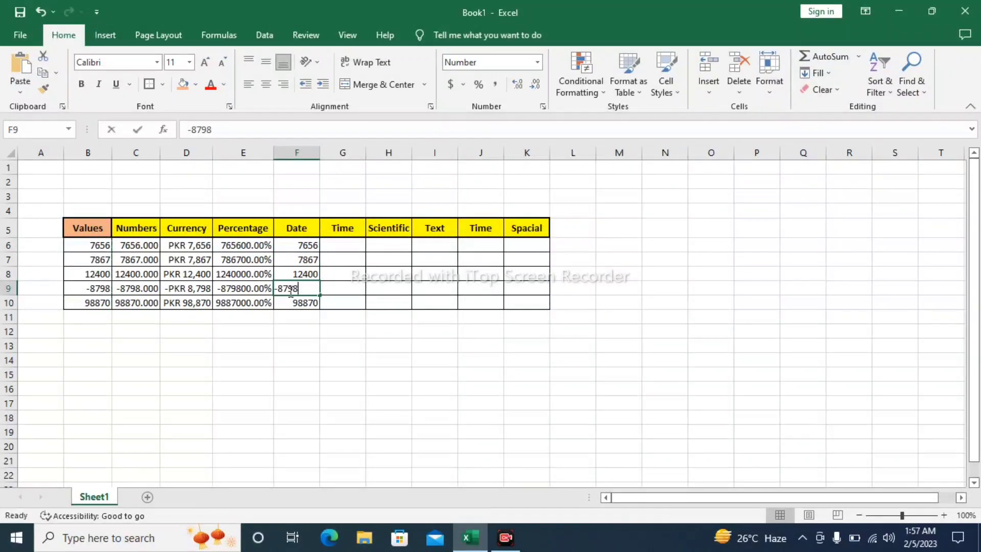
key(Home)
key(Delete)
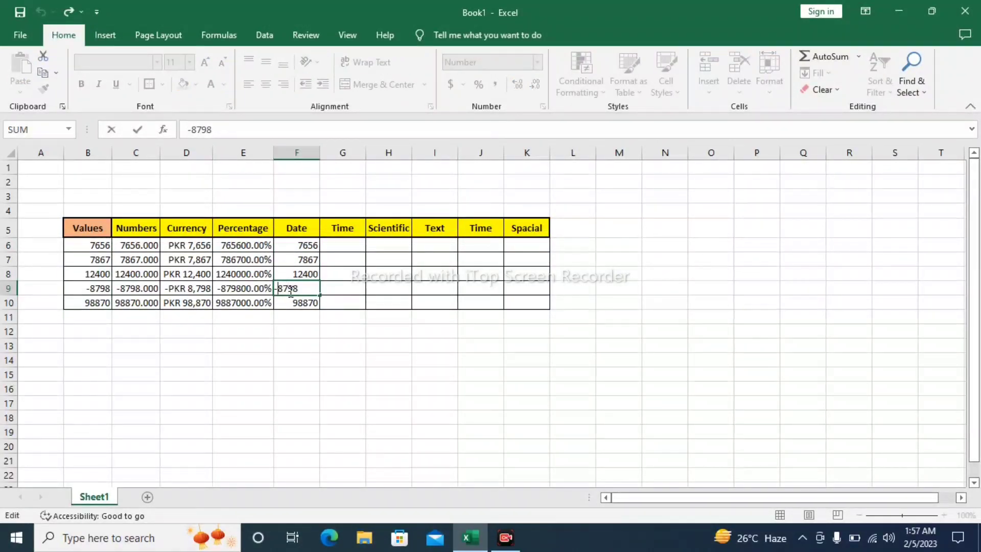
click(325, 291)
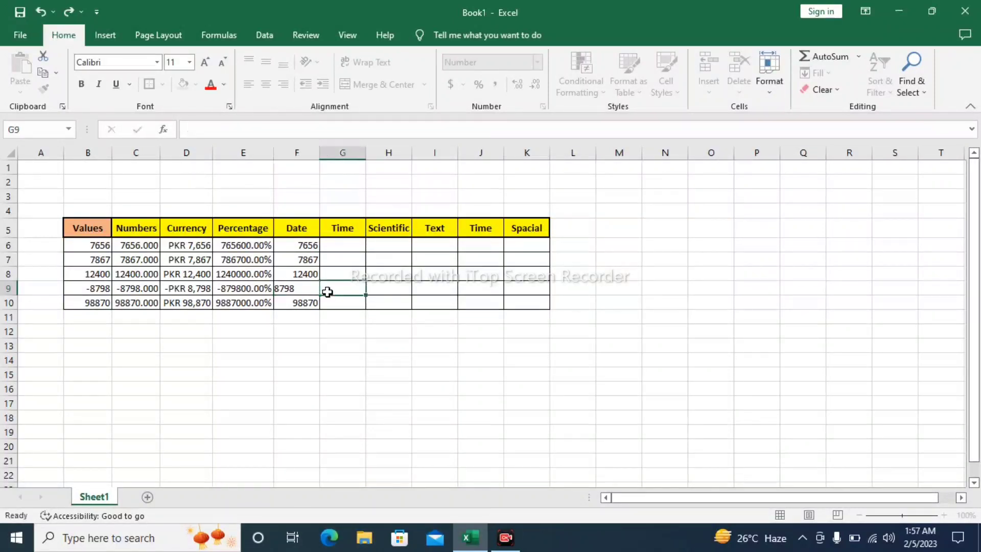
Open the number format settings for F6:F10 and choose the Date category.
click(297, 246)
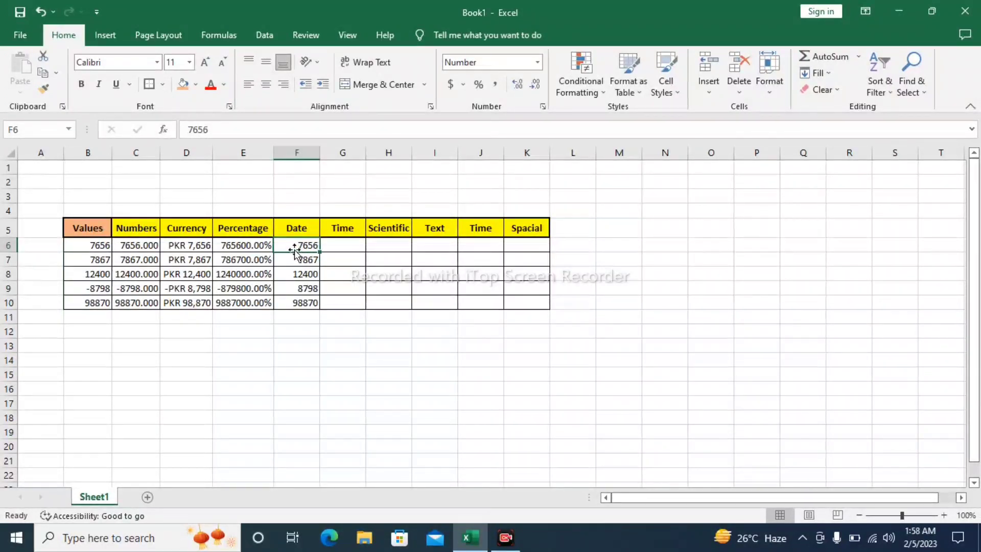
drag(300, 246, 301, 305)
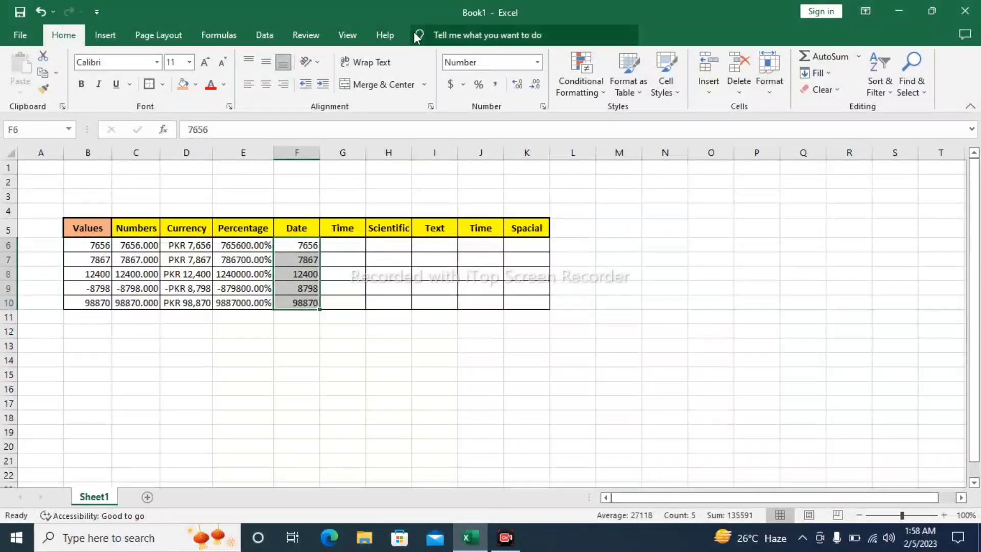
click(543, 106)
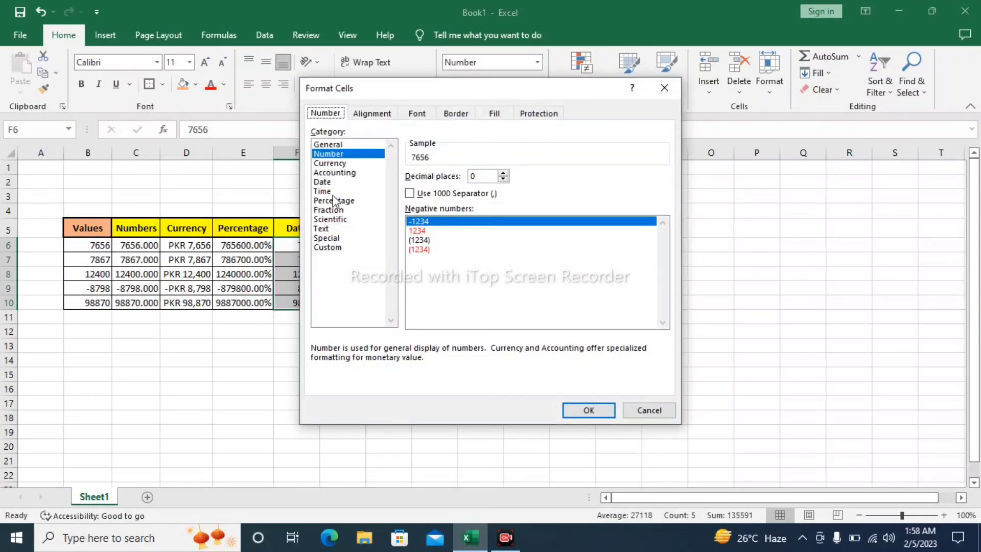
click(321, 182)
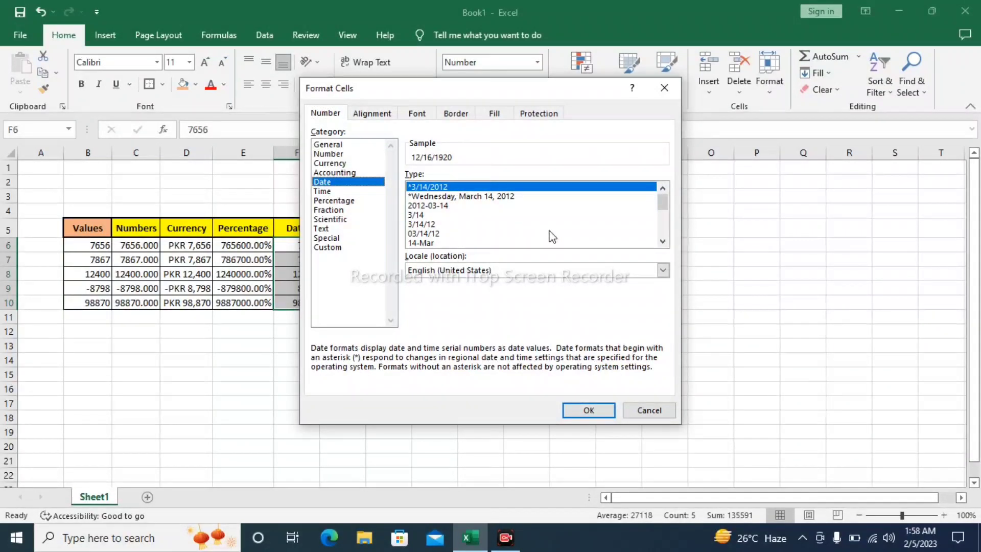
Preview different date types on the sample, including *Wednesday, March 14, 2012, 2012-03-14, 3/14 and 14-Mar-12.
click(663, 241)
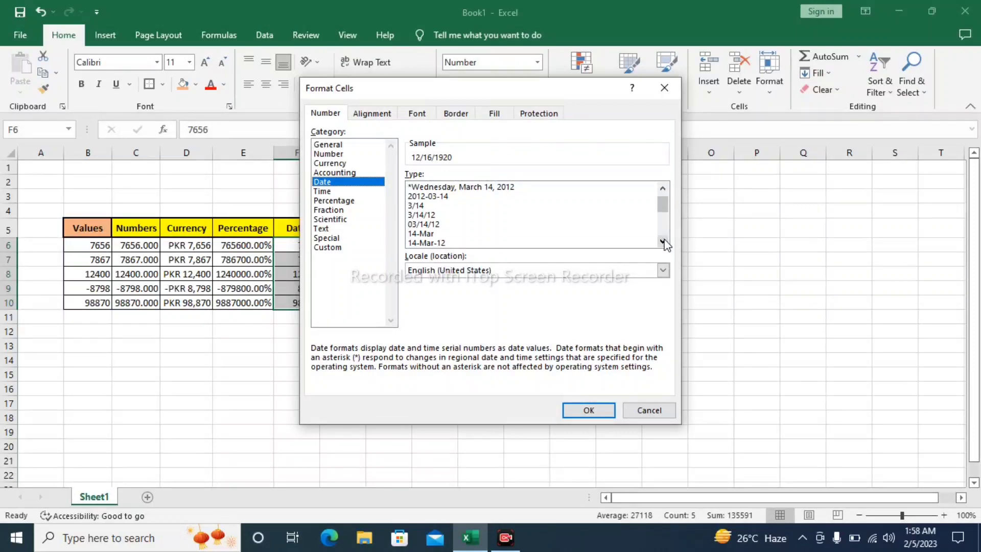
click(669, 199)
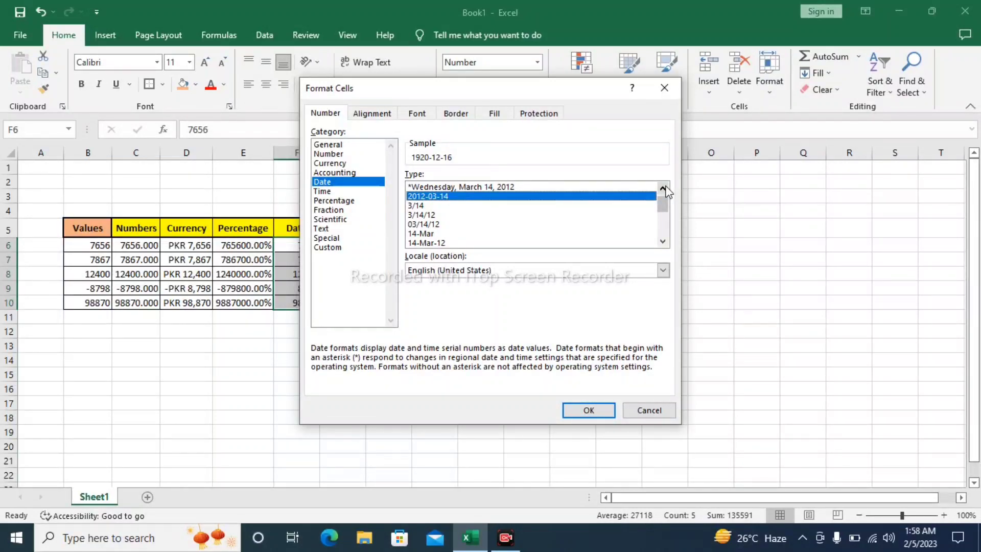
click(422, 189)
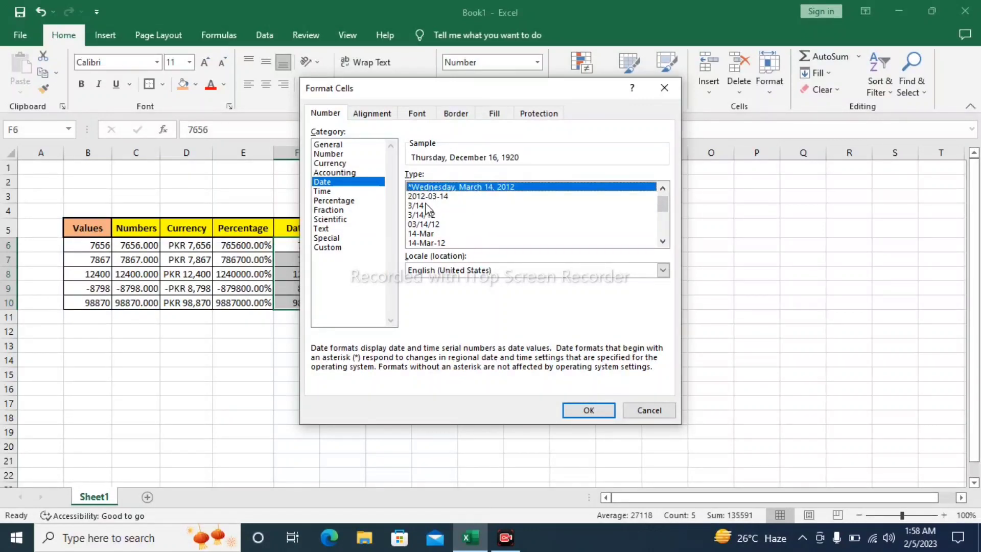
click(419, 198)
click(422, 206)
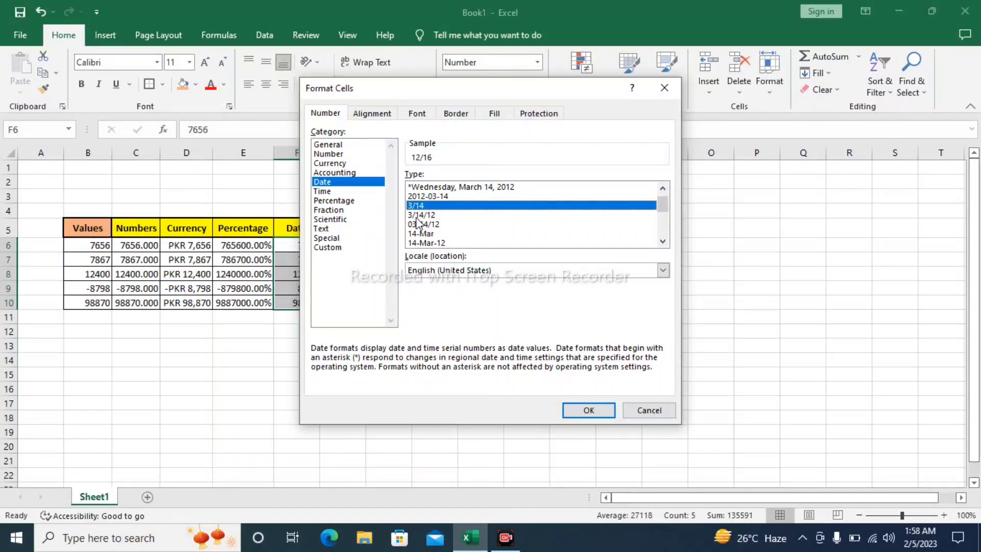
click(431, 244)
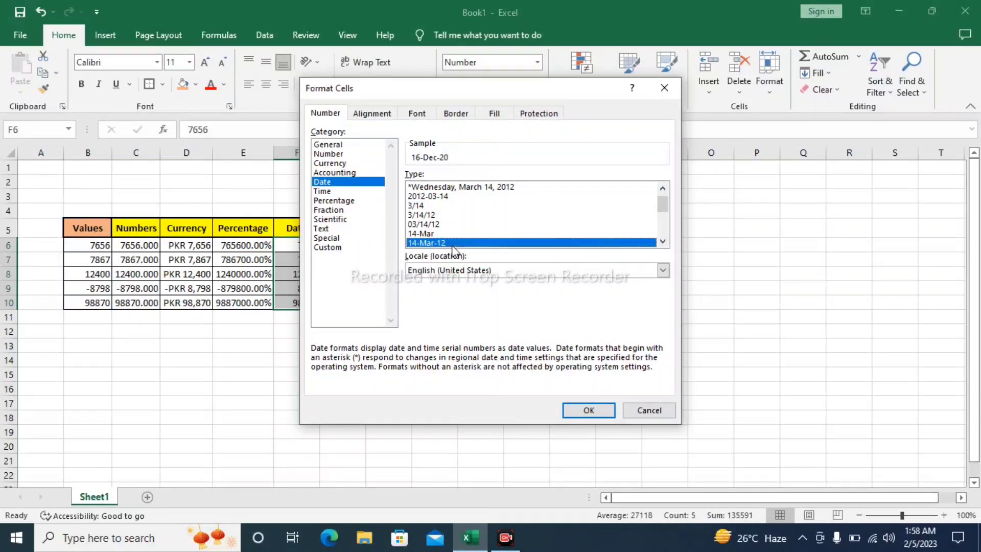
click(663, 242)
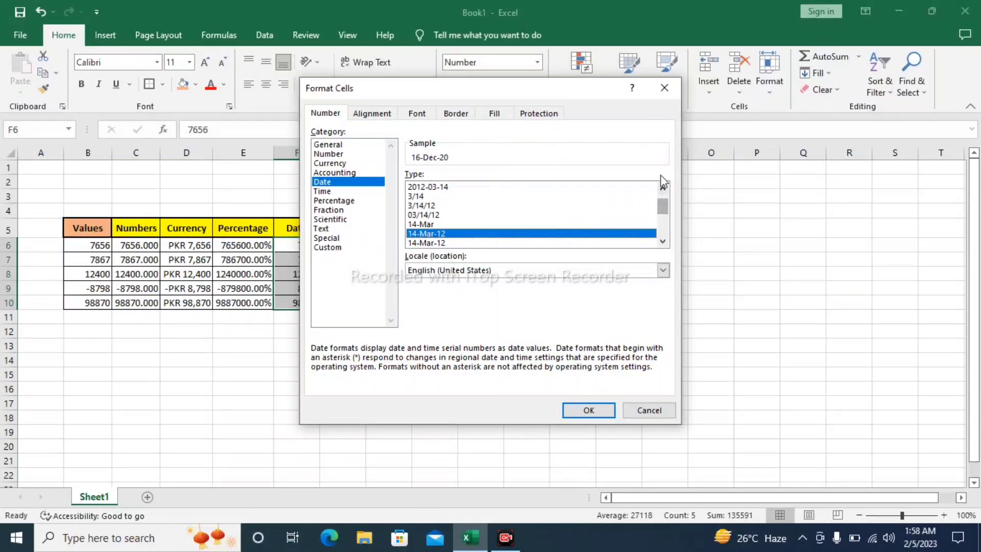
mouse_move(666, 211)
mouse_down()
mouse_move(655, 191)
mouse_move(491, 220)
mouse_move(457, 207)
mouse_move(678, 203)
mouse_up()
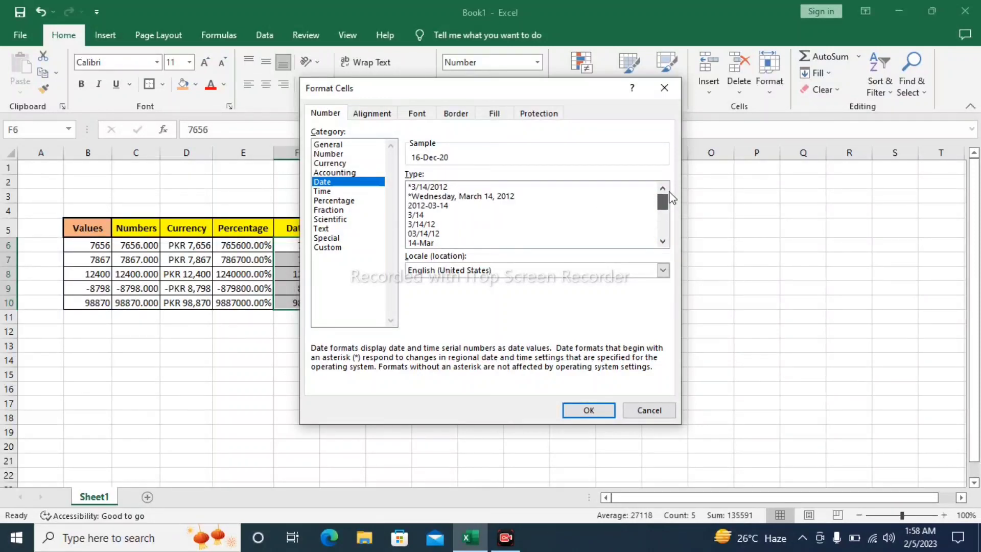
Apply the *3/14/2012 date type to the cells F6:F10.
click(421, 188)
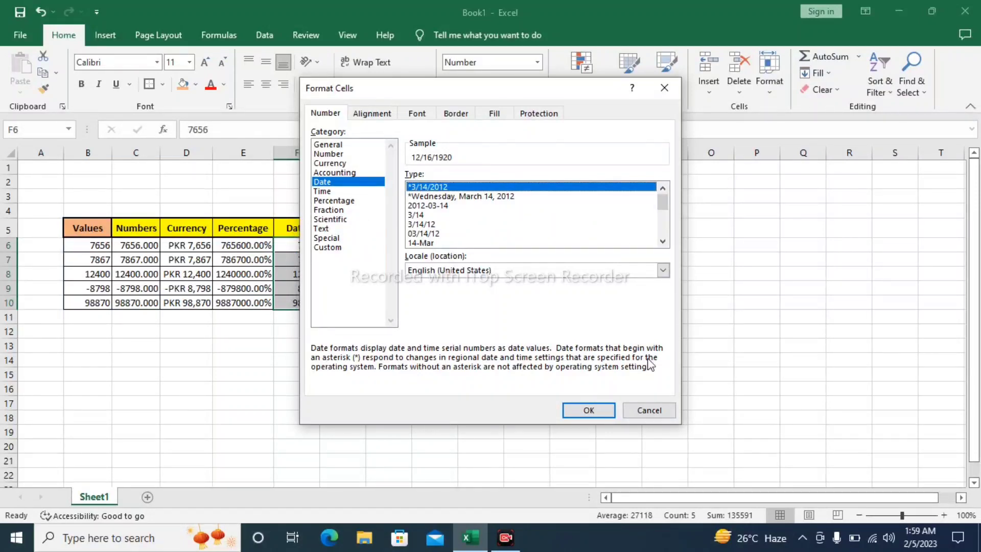
click(586, 415)
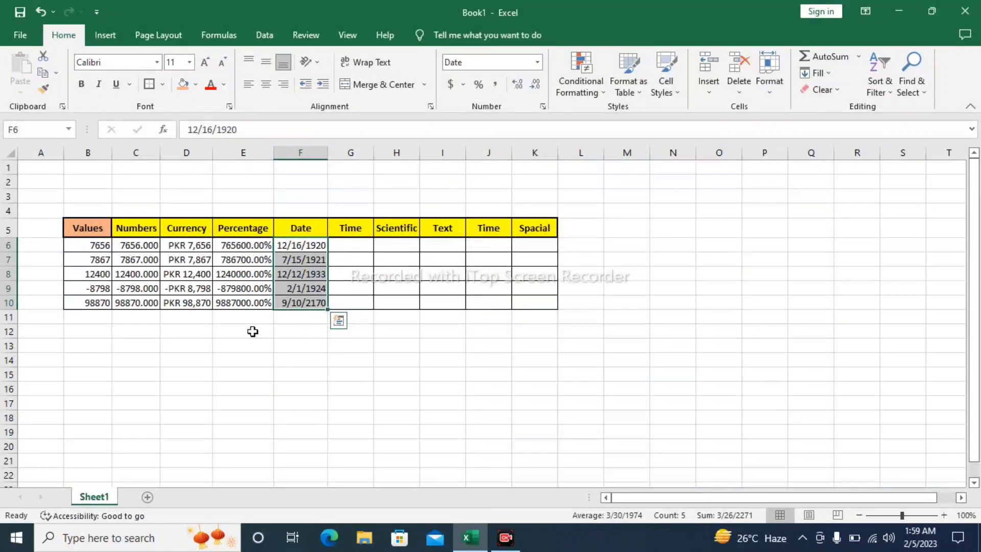
click(333, 331)
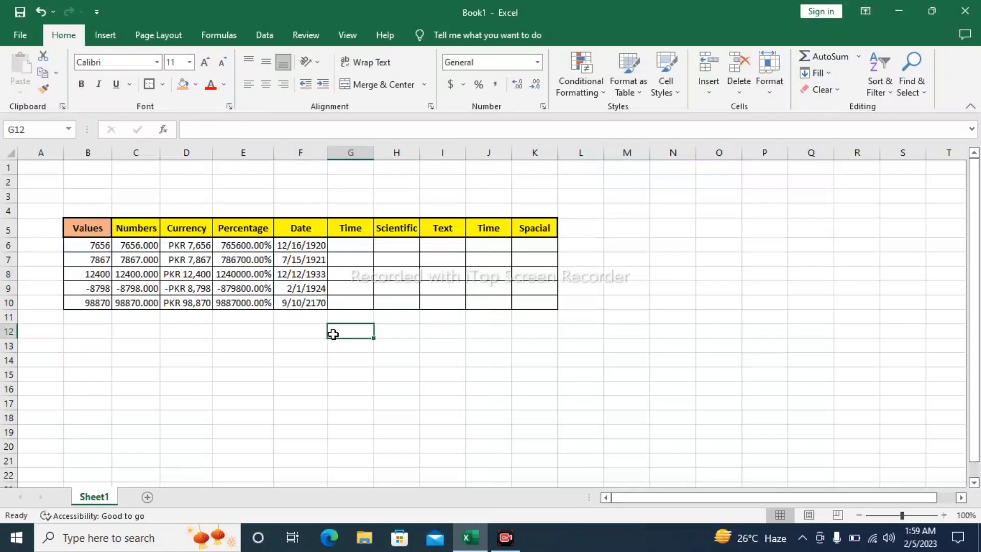
Change the date type of F6:F10 to the long form *Wednesday, March 14, 2012 and inspect the resulting dates.
click(301, 246)
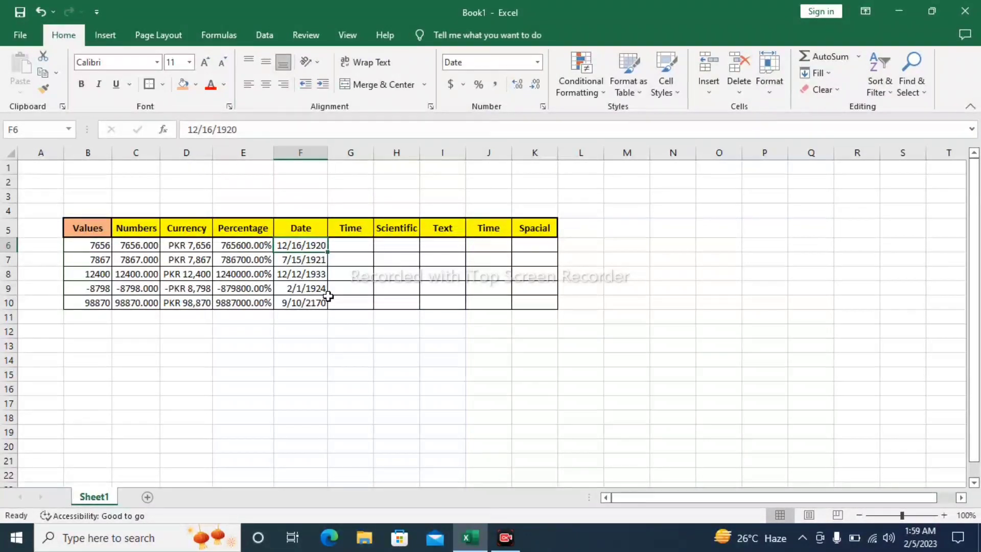
drag(295, 247, 309, 304)
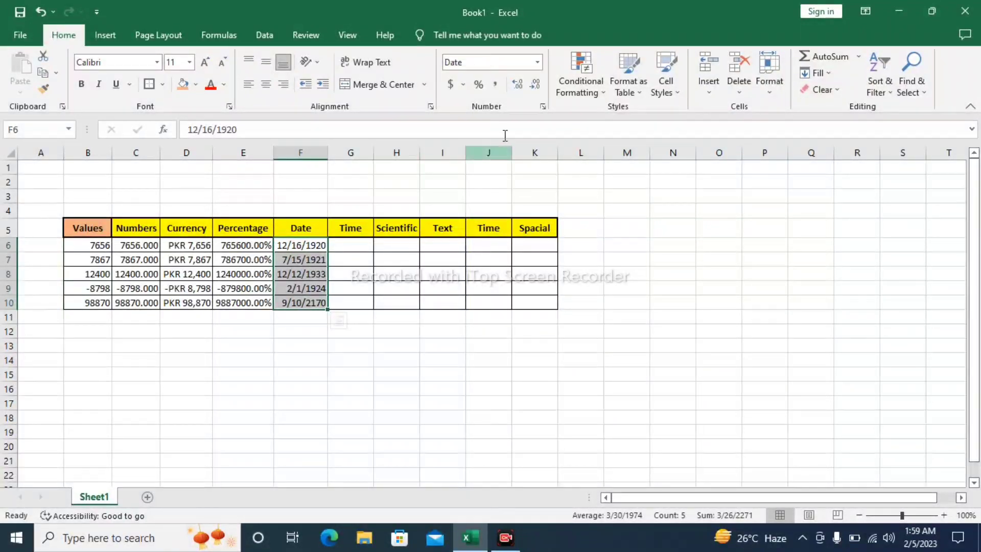
click(543, 106)
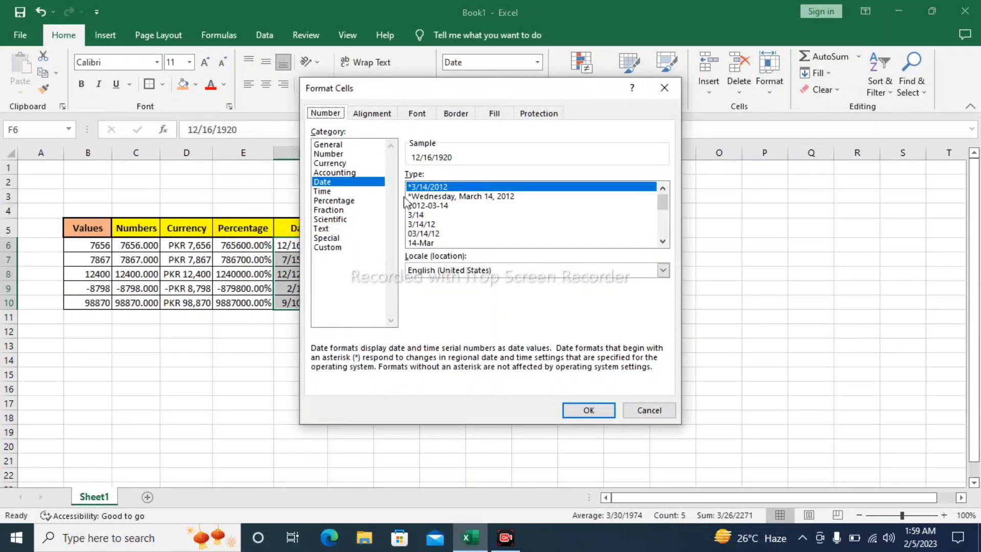
click(451, 197)
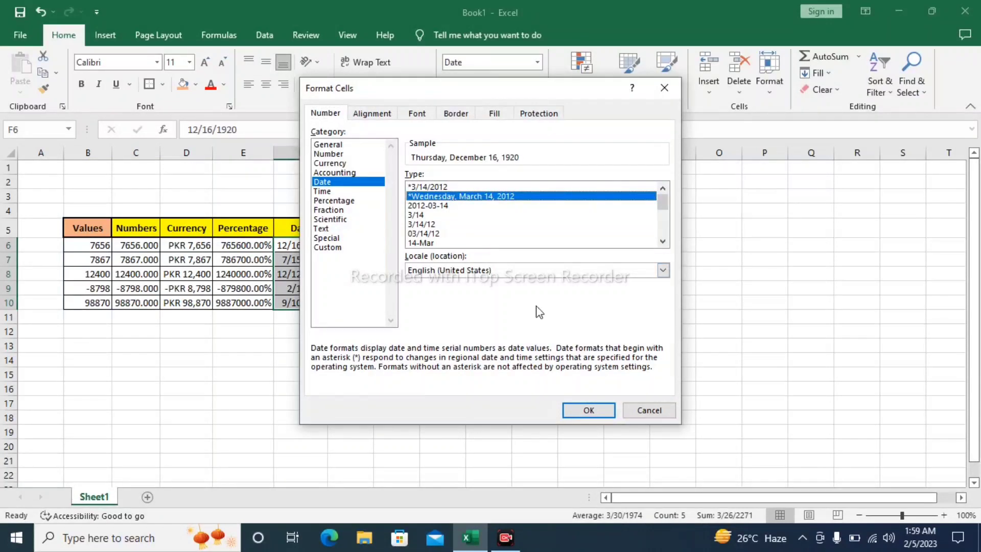
click(588, 410)
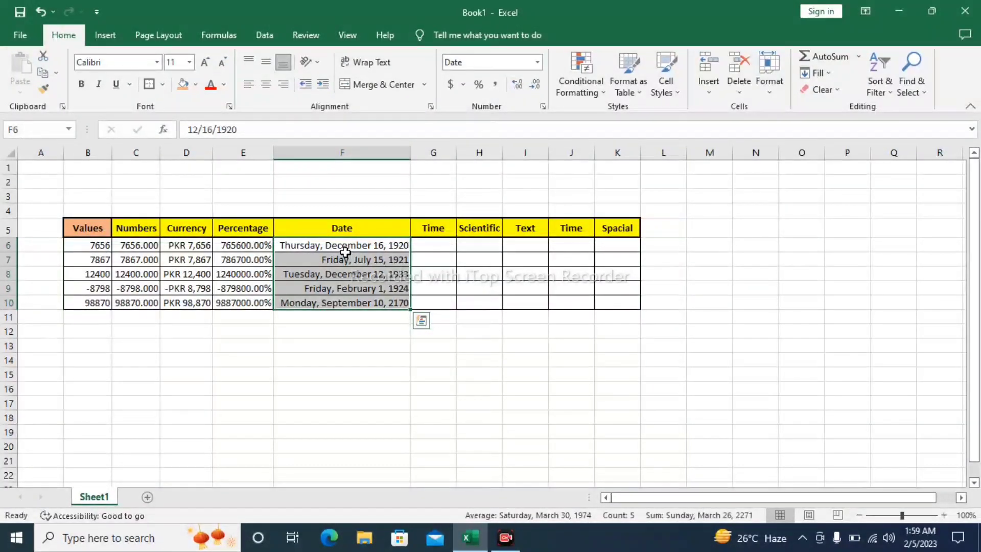
click(327, 259)
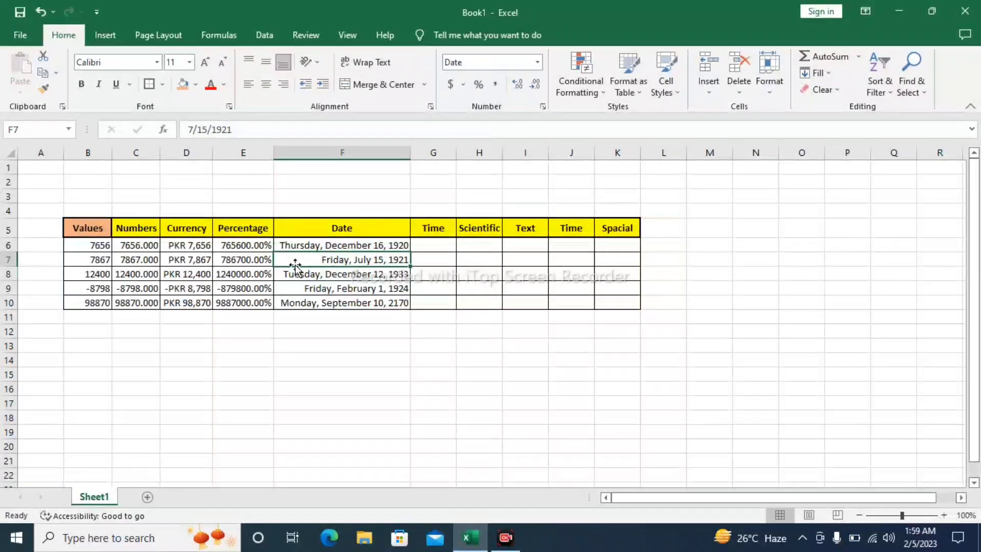
click(390, 275)
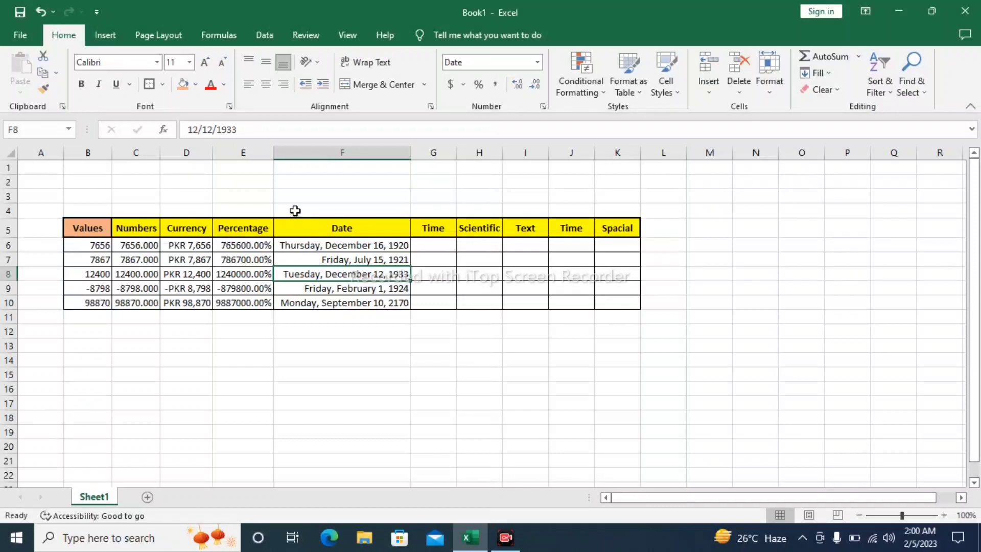
Change the date type of F6:F10 to 14-Mar-12 and autofit the width of column F.
drag(294, 246, 347, 302)
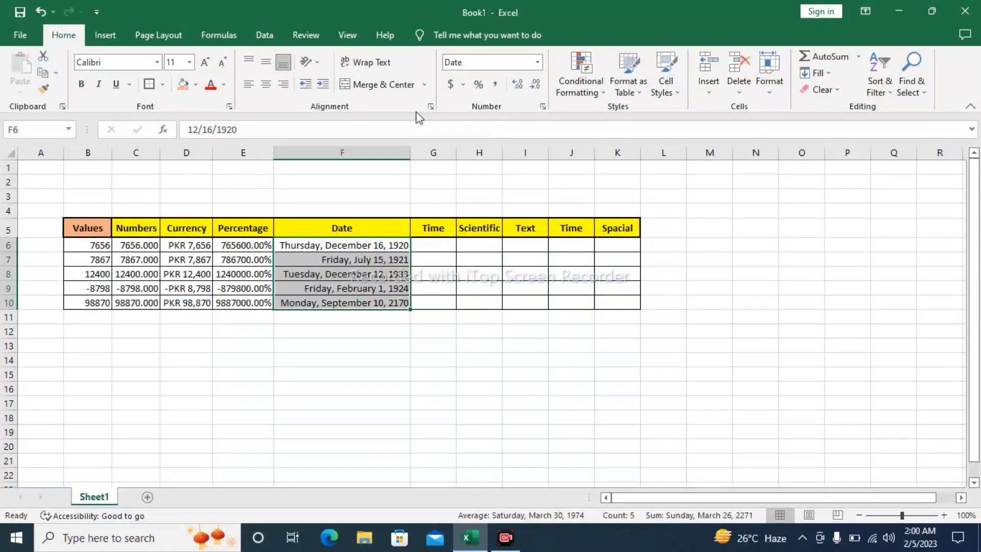
click(543, 108)
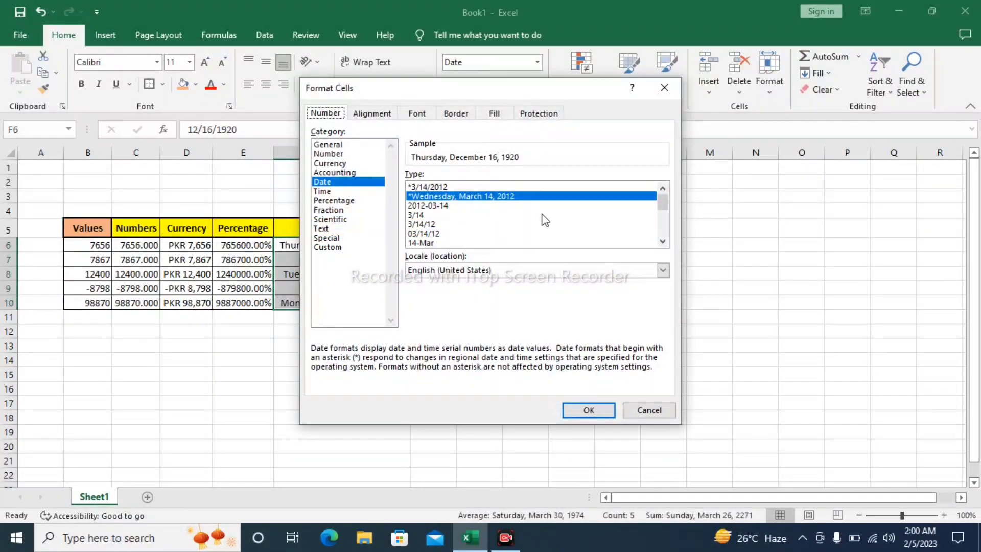
click(663, 242)
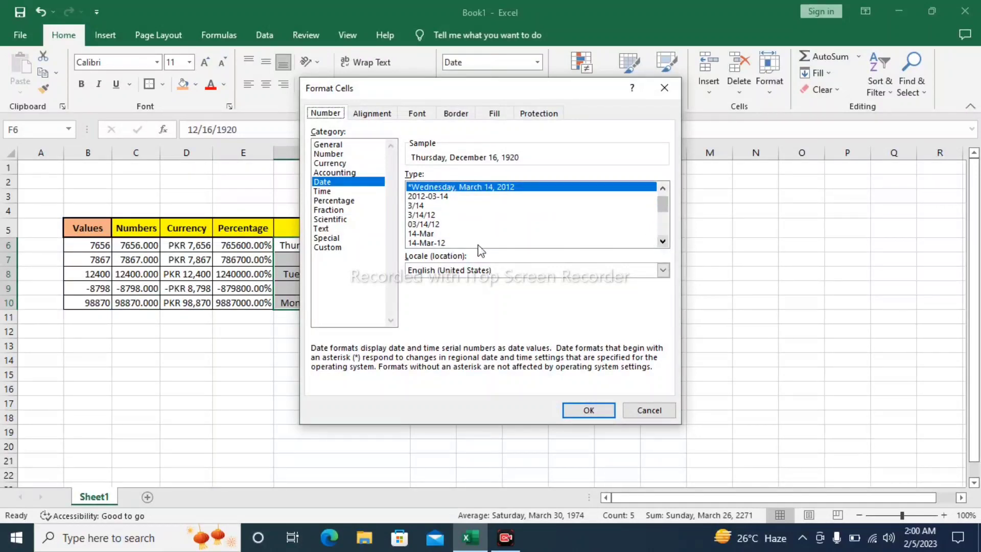
click(449, 242)
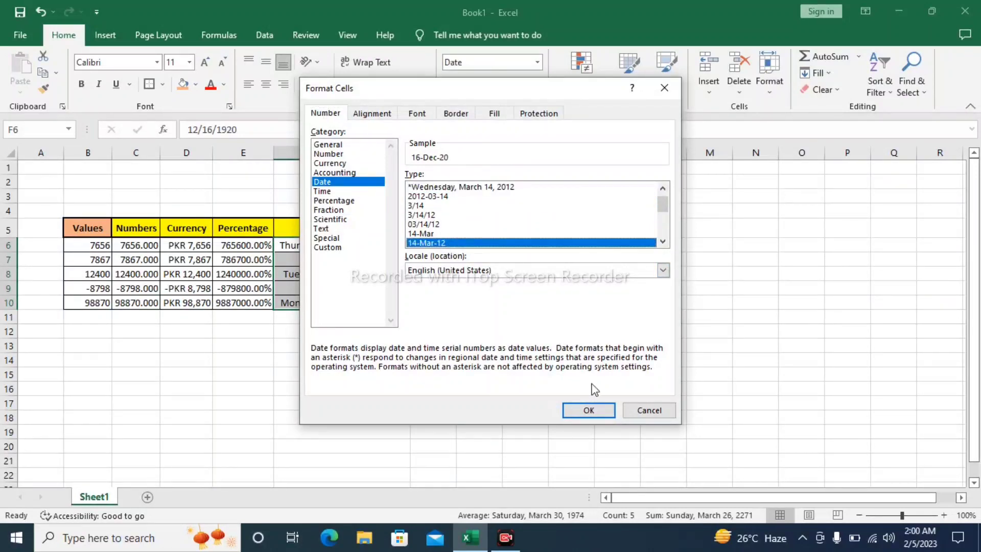
click(583, 408)
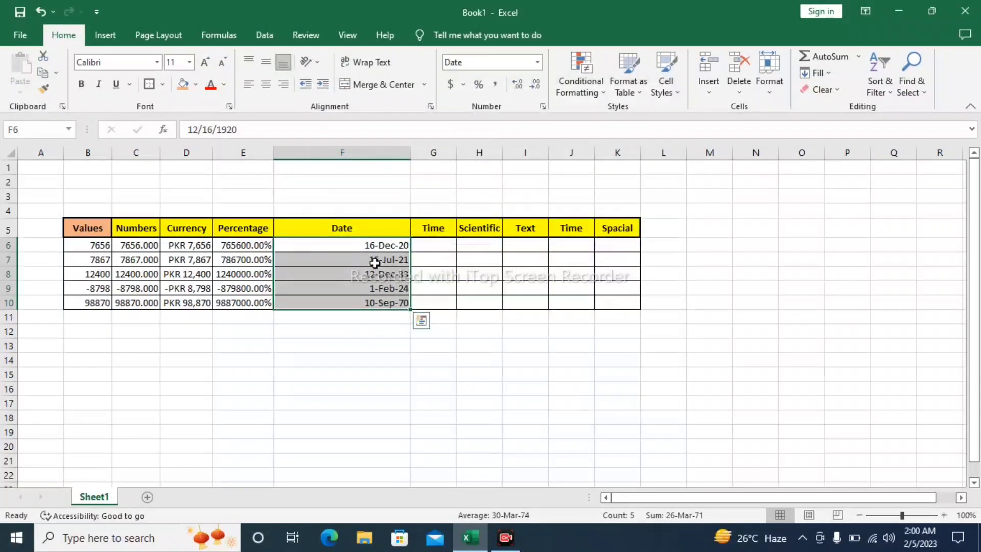
double_click(409, 155)
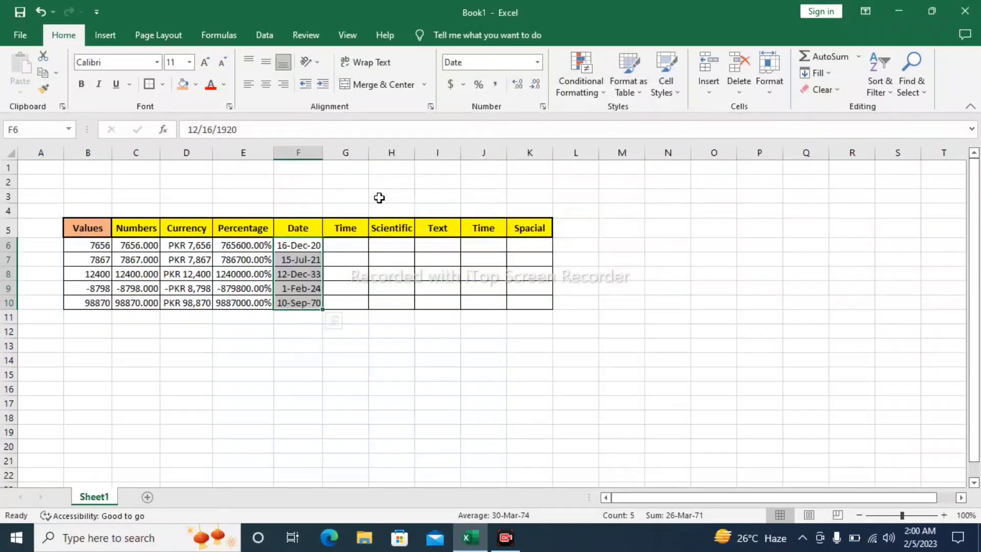
click(268, 353)
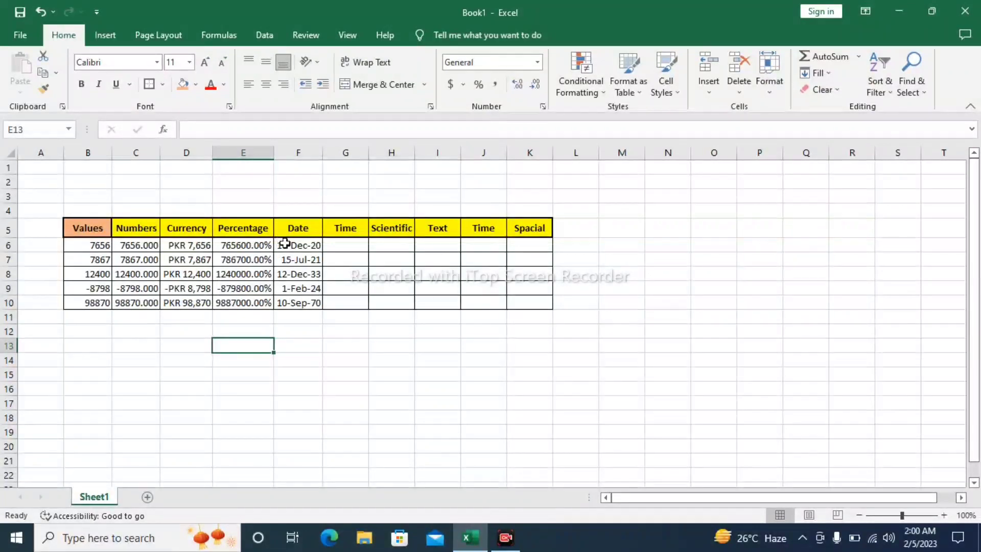
drag(279, 246, 518, 84)
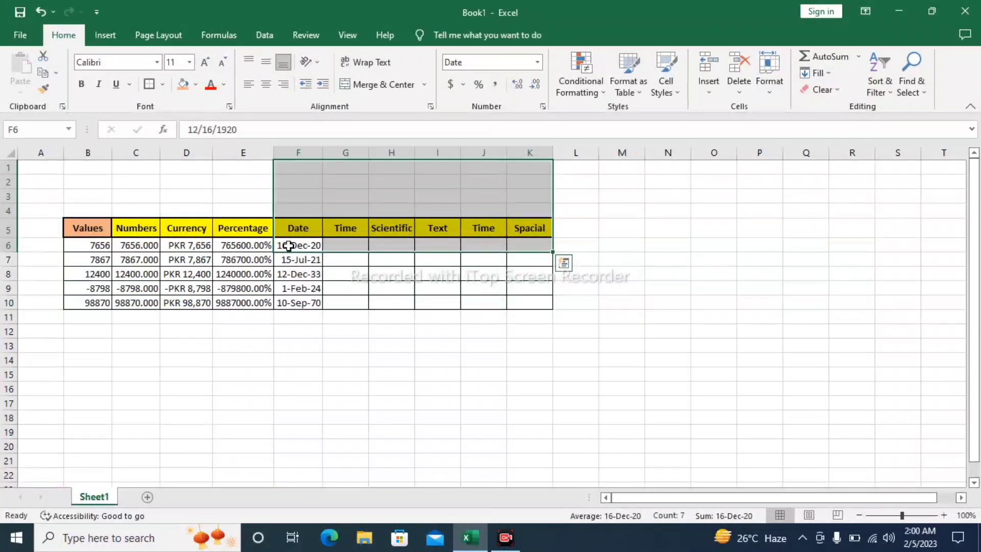
Change the date type of F6:F10 to 3/14/12 1:30 PM.
drag(291, 242, 302, 304)
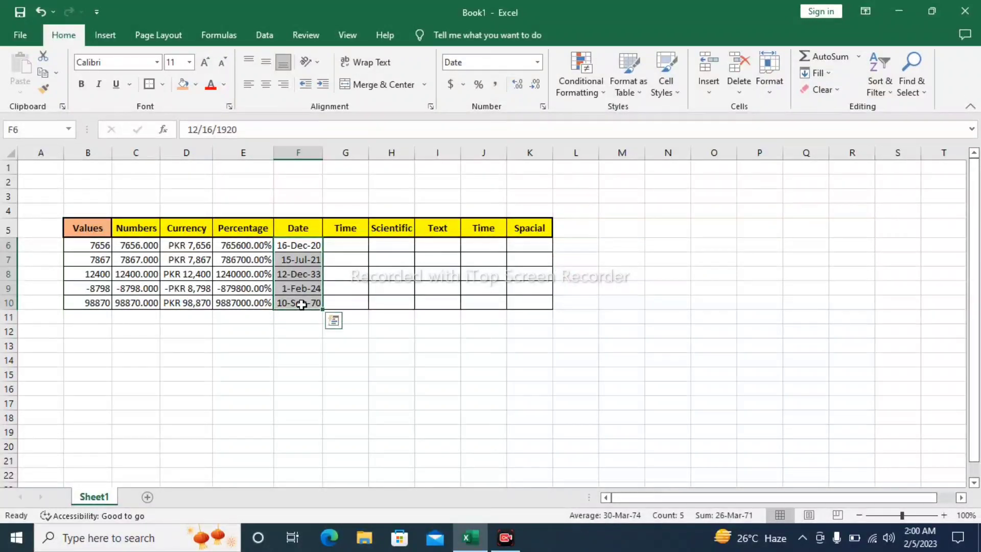
click(302, 305)
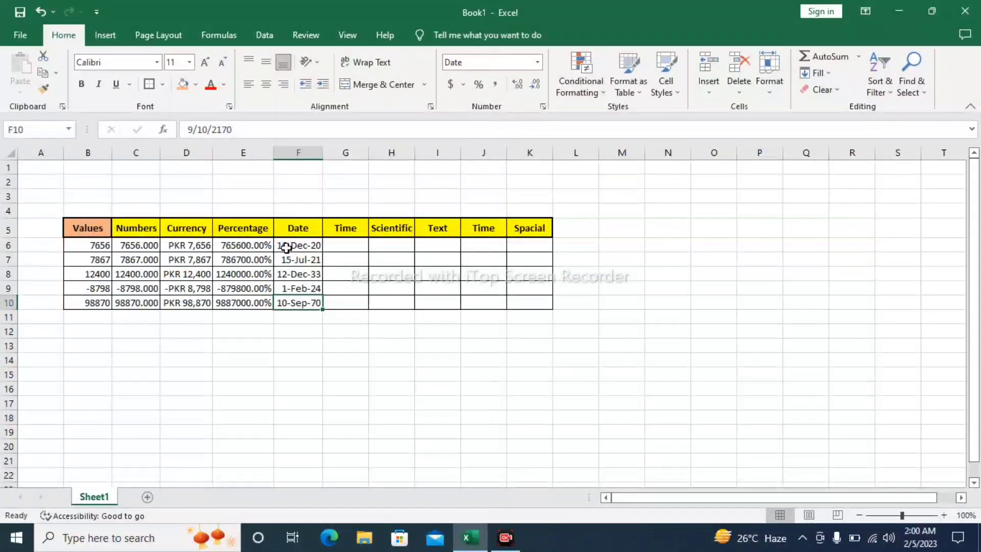
drag(286, 245, 302, 306)
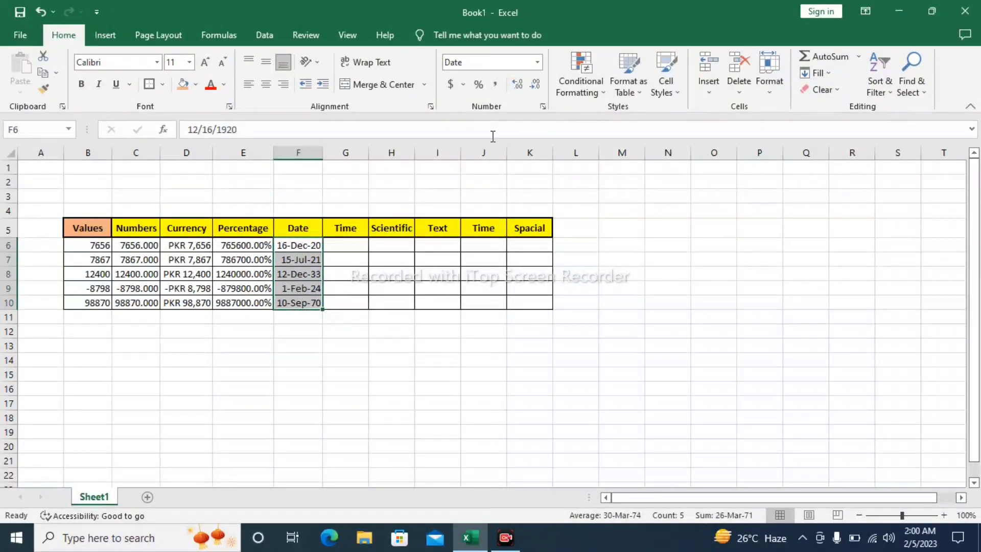
click(544, 107)
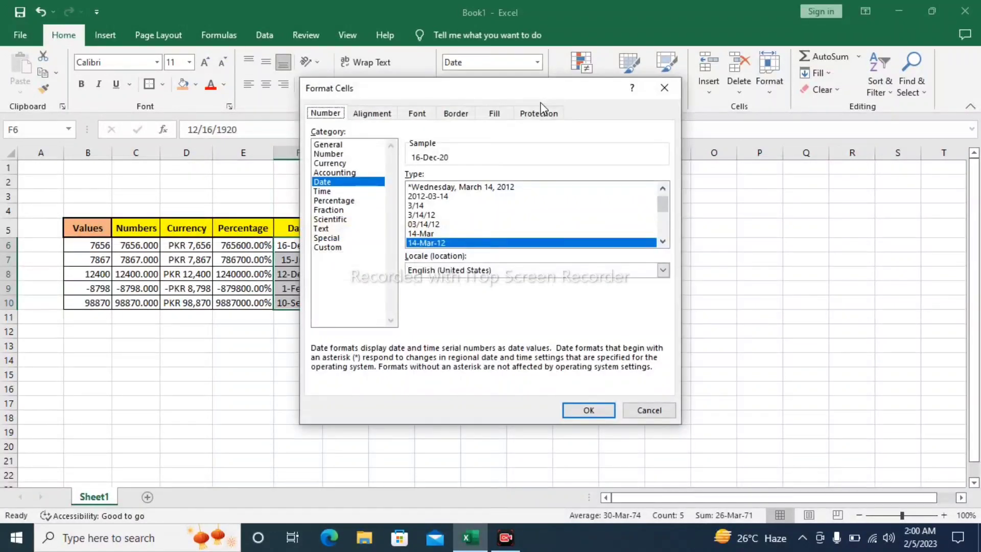
click(663, 241)
click(663, 241)
click(663, 242)
click(663, 241)
click(663, 241)
click(663, 241)
click(663, 241)
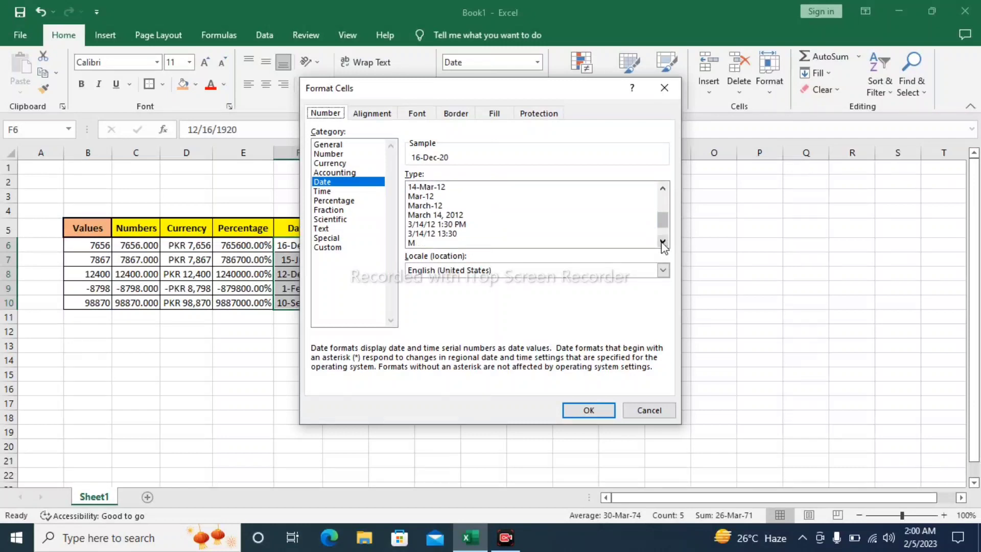
click(428, 225)
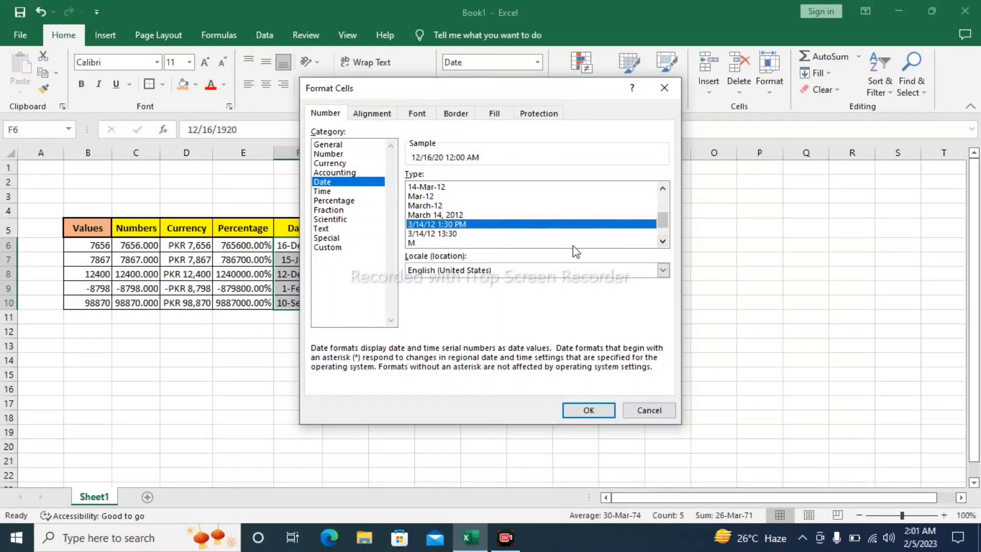
click(587, 411)
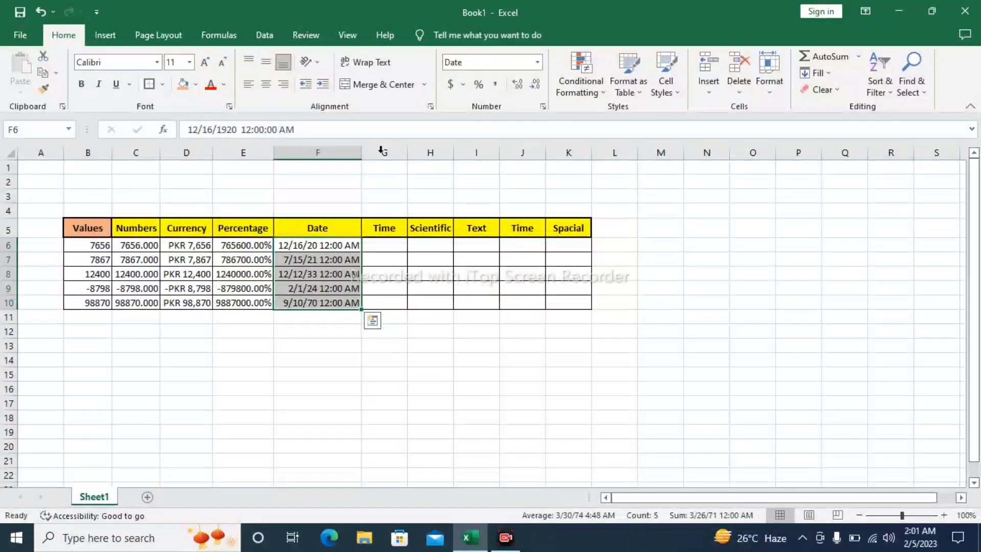
Preview the 14-Mar-2012 date type for F6:F10, but apply the long *Wednesday, March 14, 2012 type.
click(543, 106)
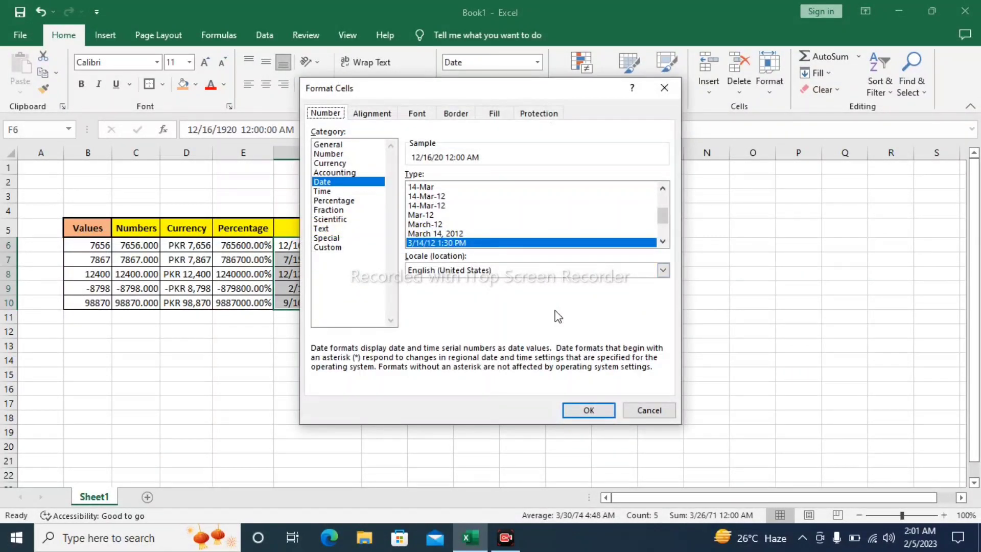
click(664, 244)
click(663, 243)
click(664, 243)
click(664, 243)
click(664, 243)
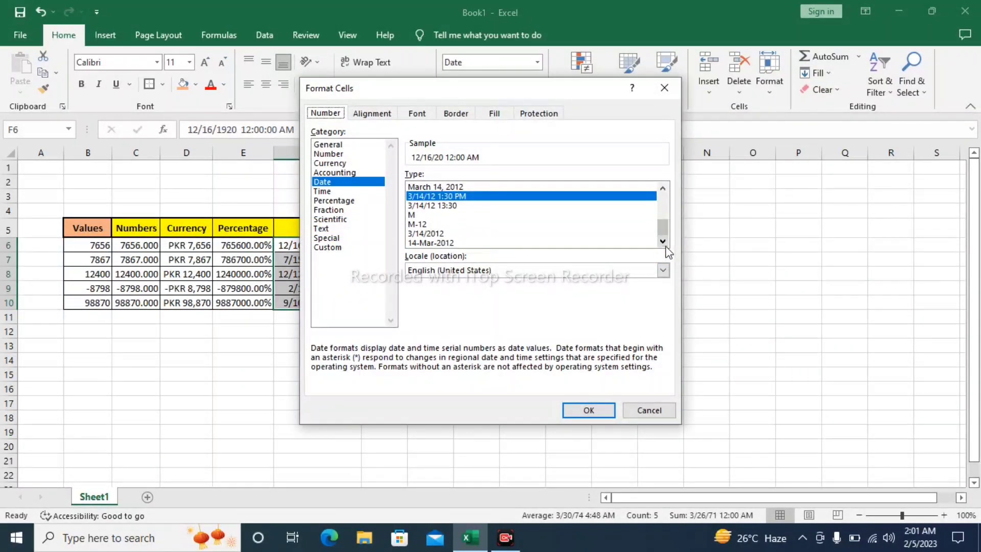
click(448, 243)
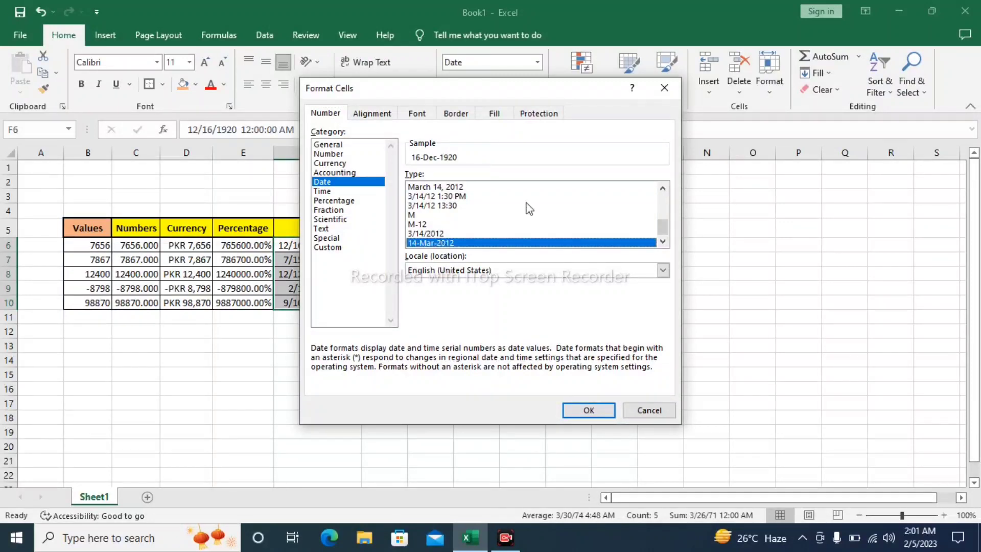
click(663, 200)
click(663, 200)
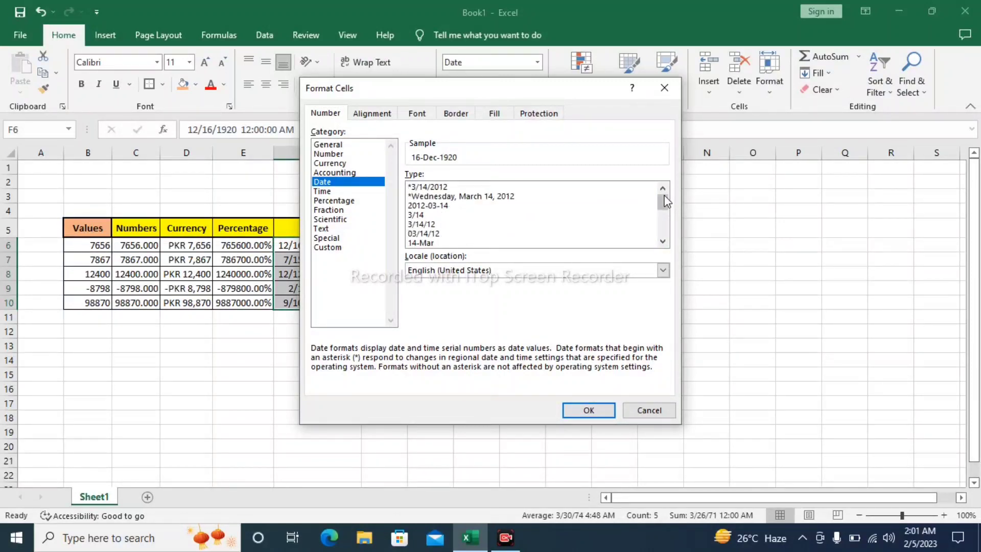
click(480, 196)
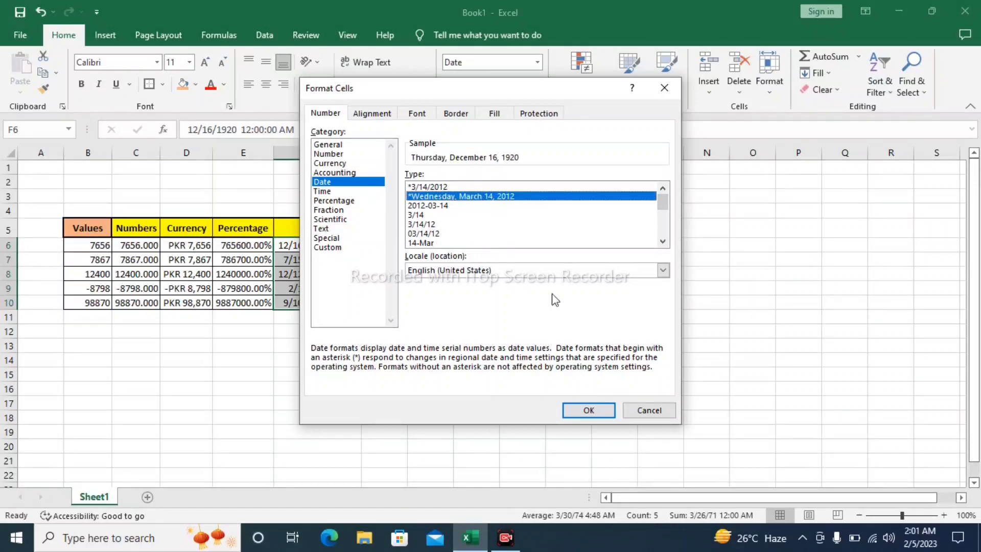
click(589, 411)
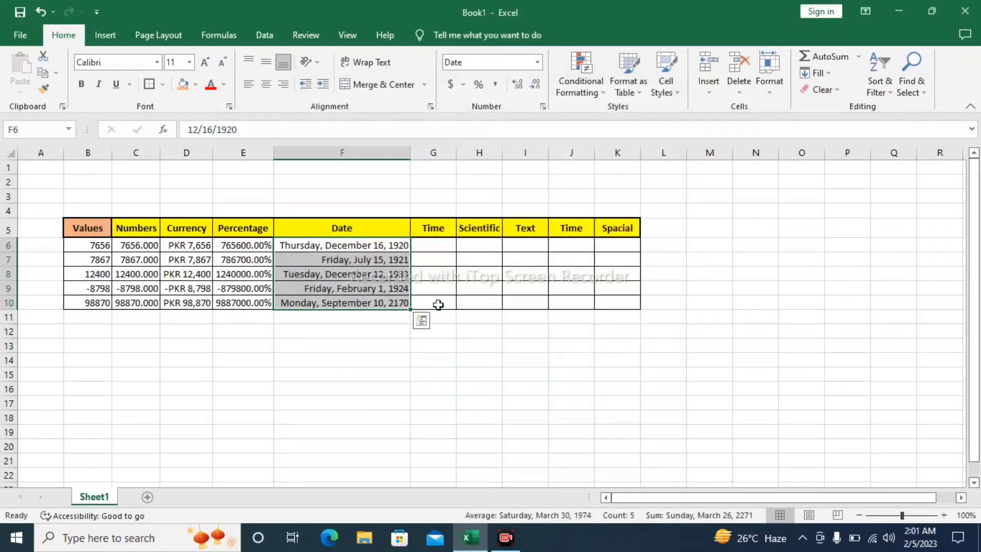
click(409, 373)
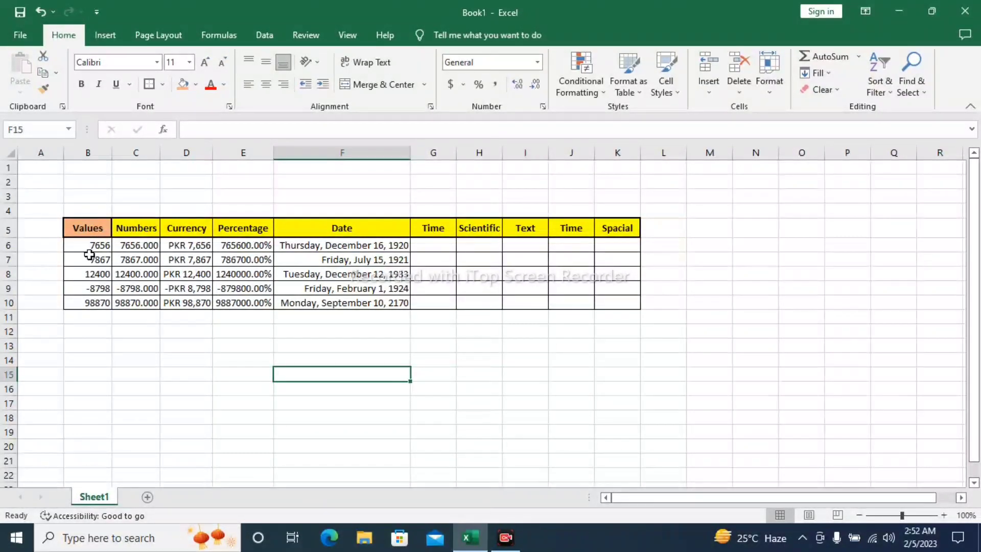
Copy the values in B6:B10 into the Time column beside Date, starting at G6.
drag(89, 246, 93, 287)
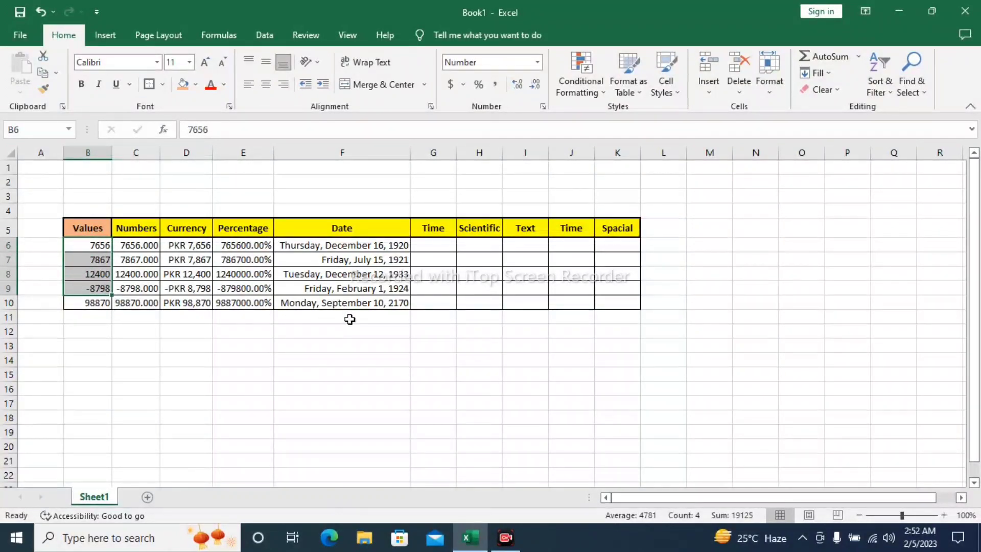
shift+click(101, 301)
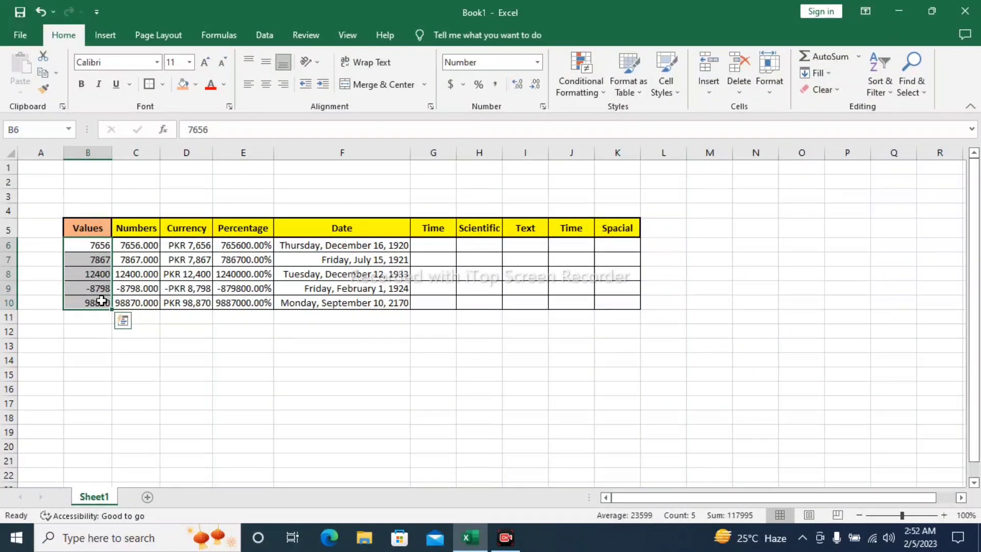
key(ctrl+c)
key(Right)
key(Right)
key(Right)
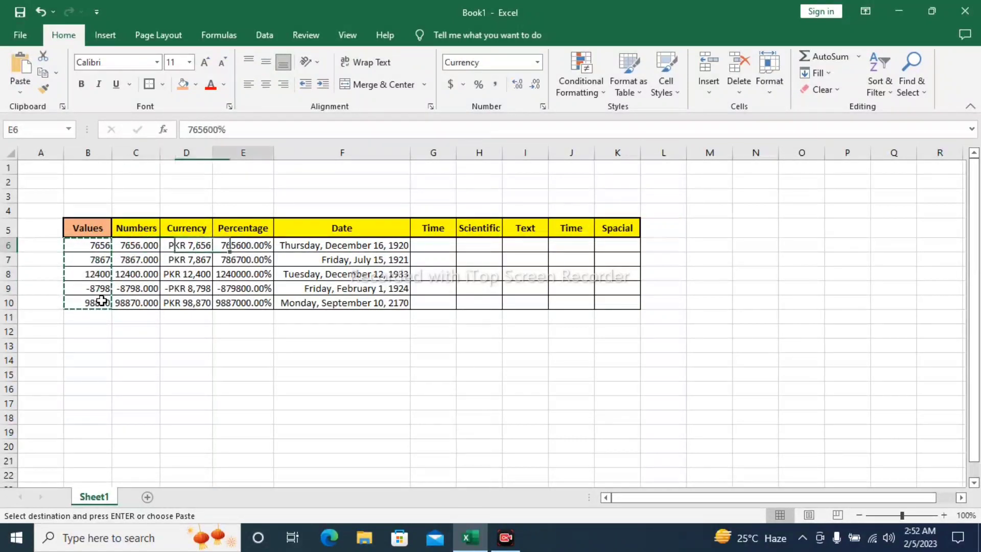
key(Right)
key(Right)
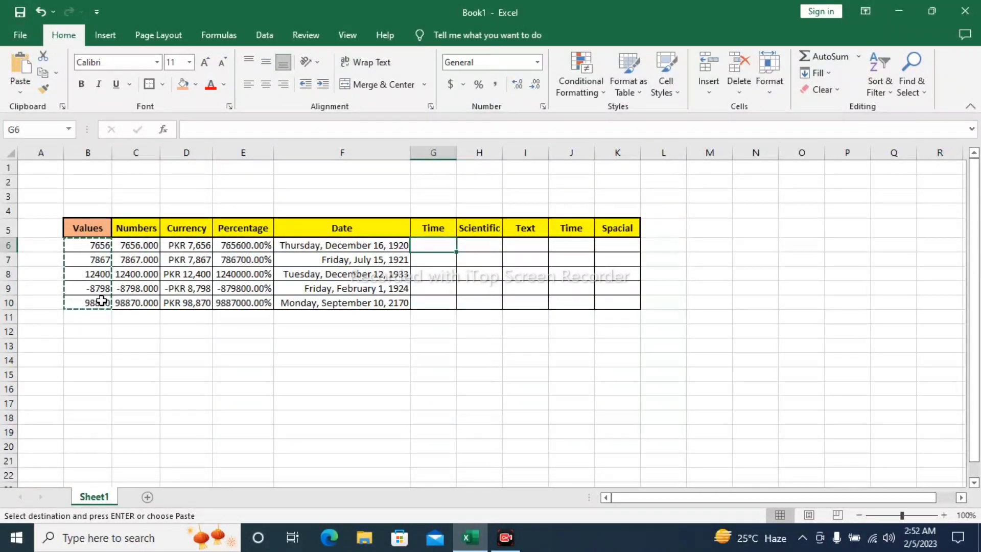
key(ctrl+v)
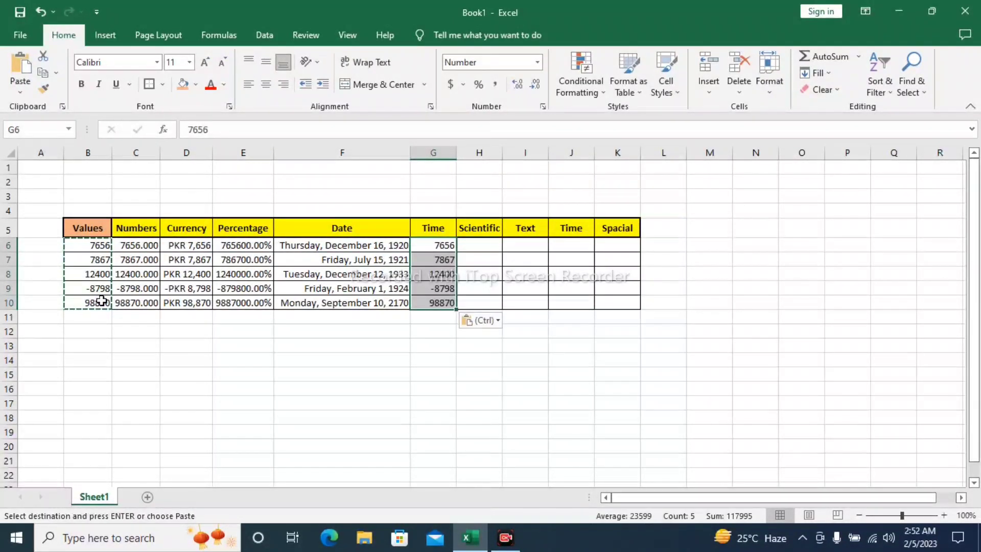
Remove the minus sign from the value in G9 so that it reads 8798.
click(441, 290)
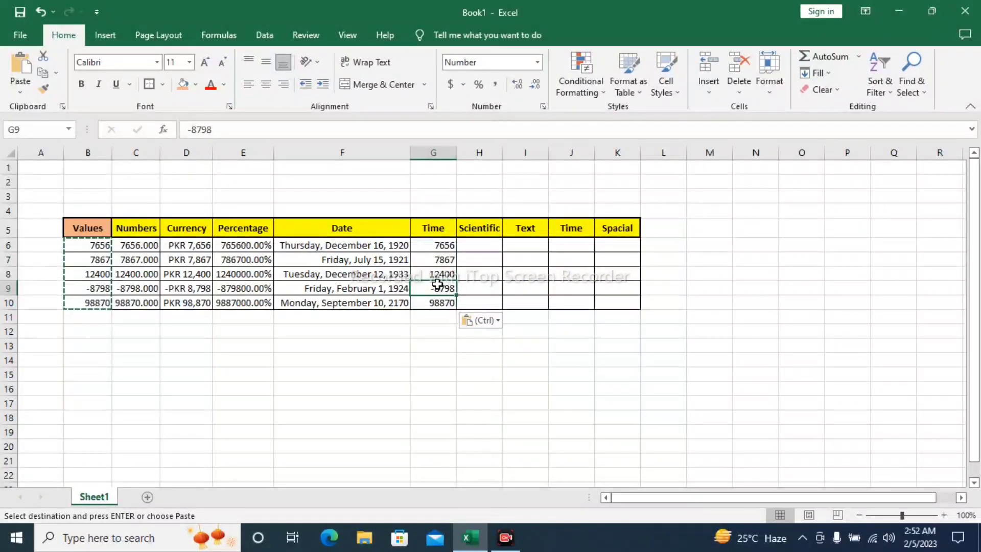
key(Escape)
double_click(438, 286)
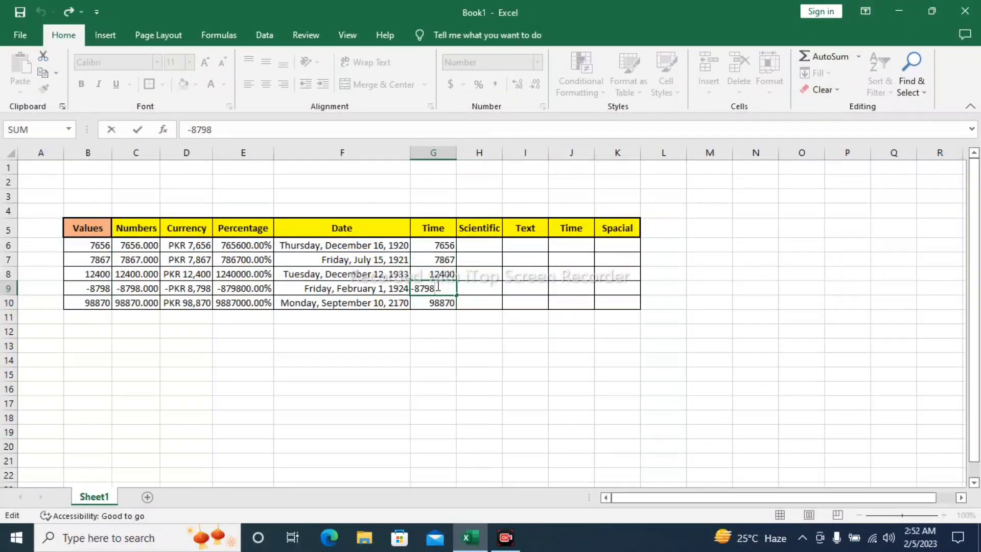
key(Home)
key(Delete)
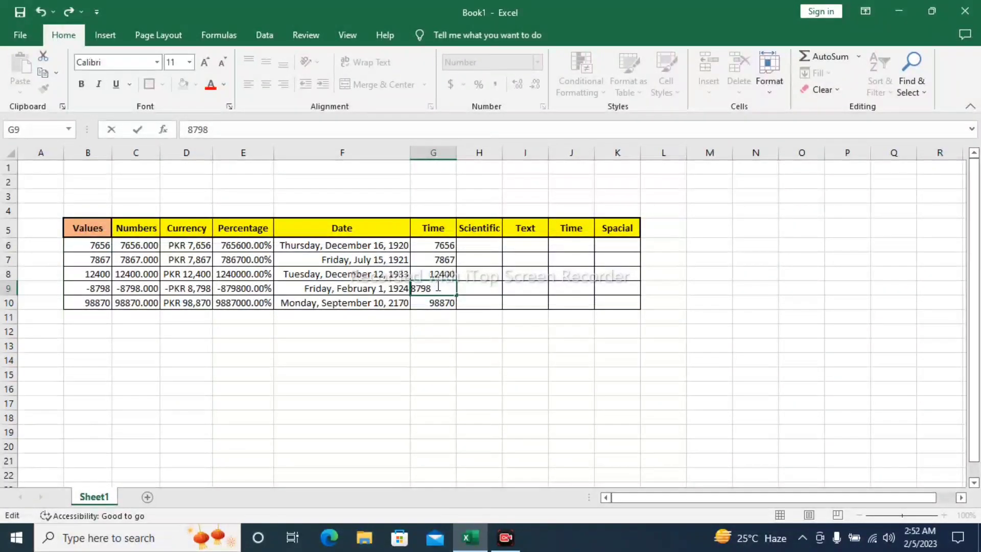
key(ctrl+Return)
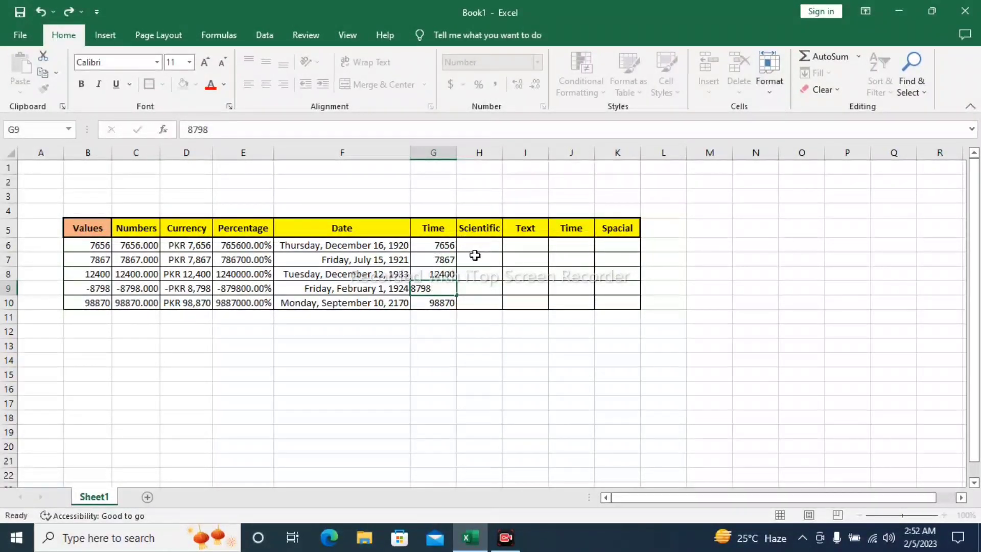
Format G6:G10 as Time with the *1:30:55 PM type, previewing the 1:30 PM type along the way.
drag(438, 245, 443, 298)
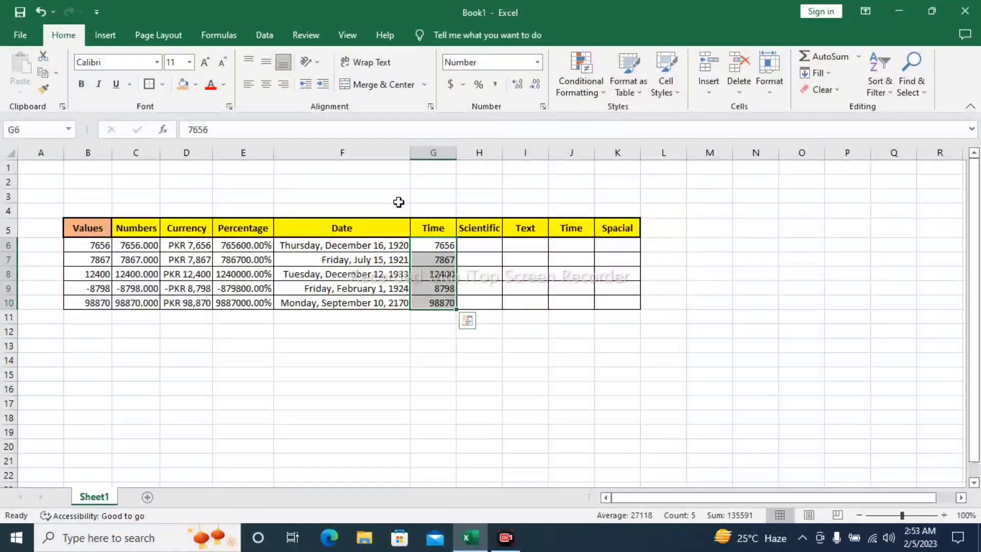
click(545, 104)
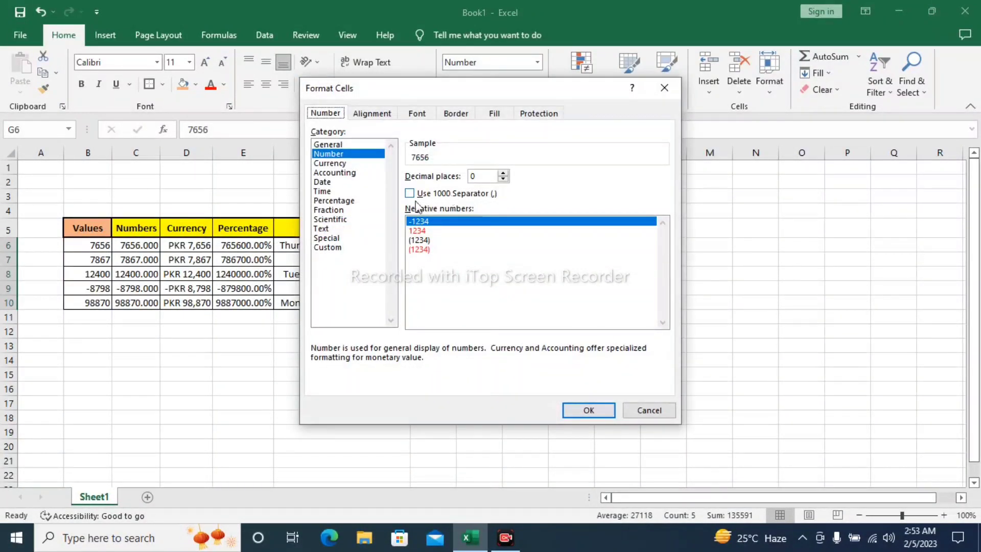
click(323, 193)
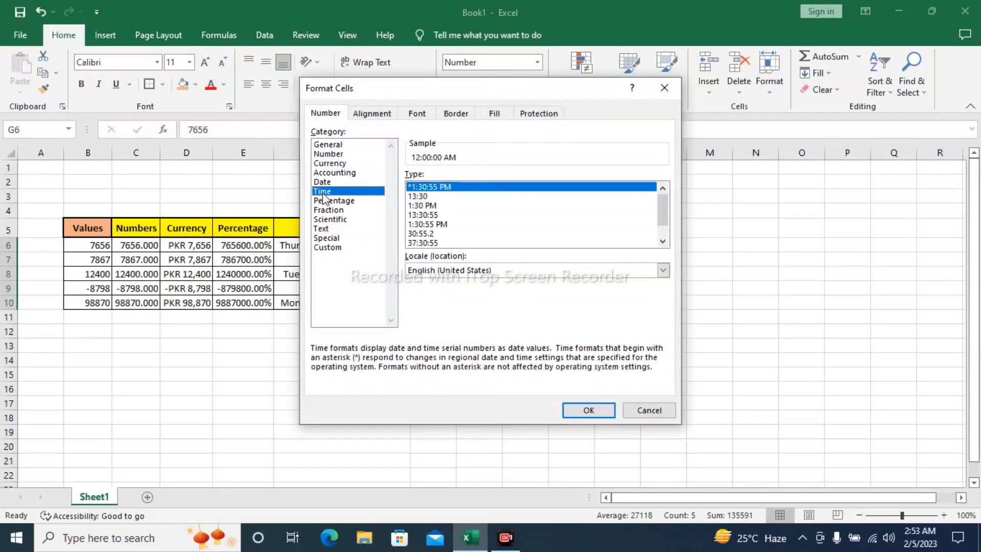
click(322, 183)
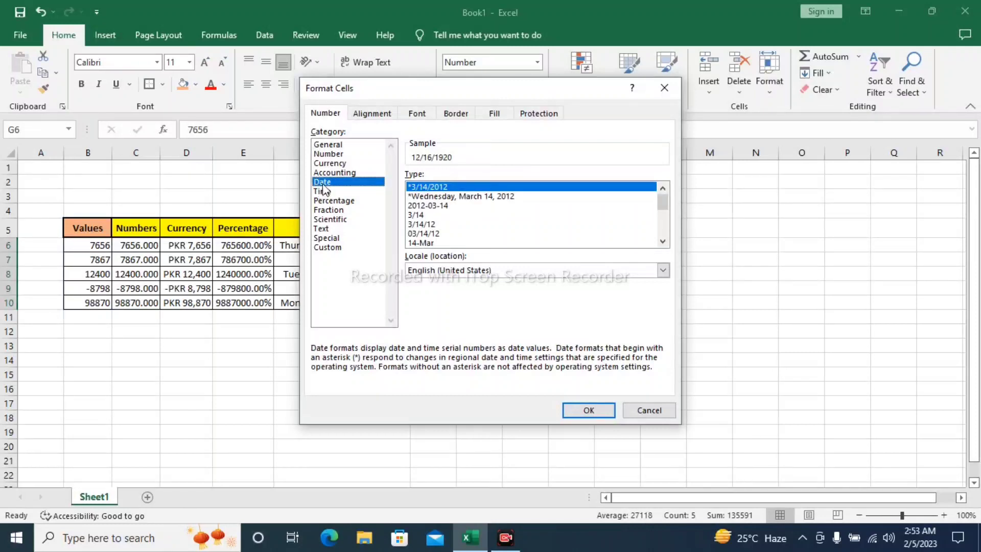
click(330, 194)
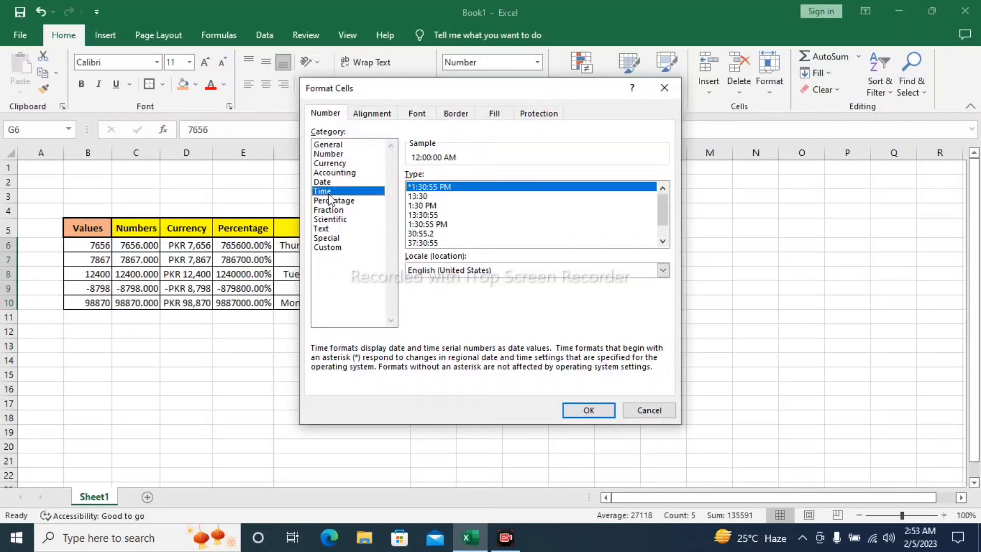
click(427, 205)
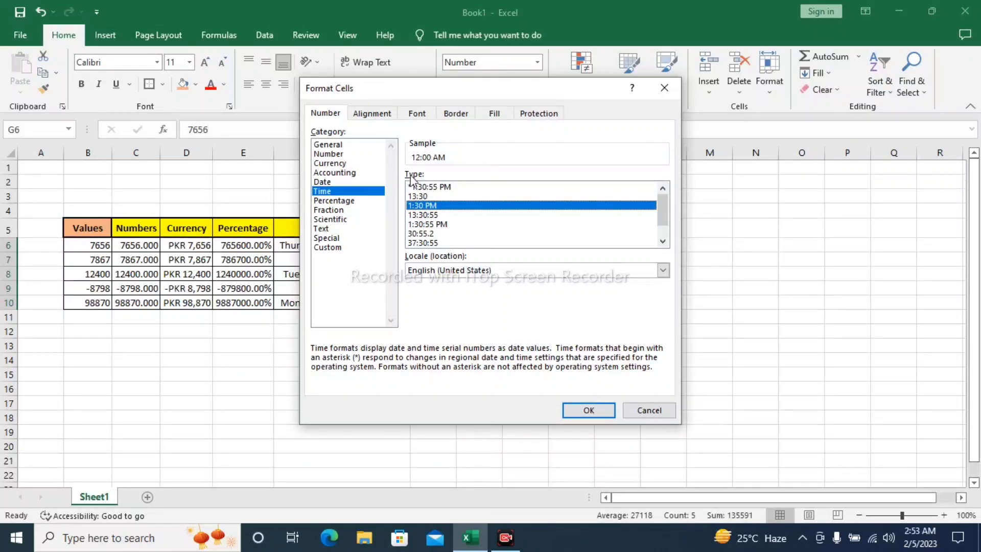
click(423, 188)
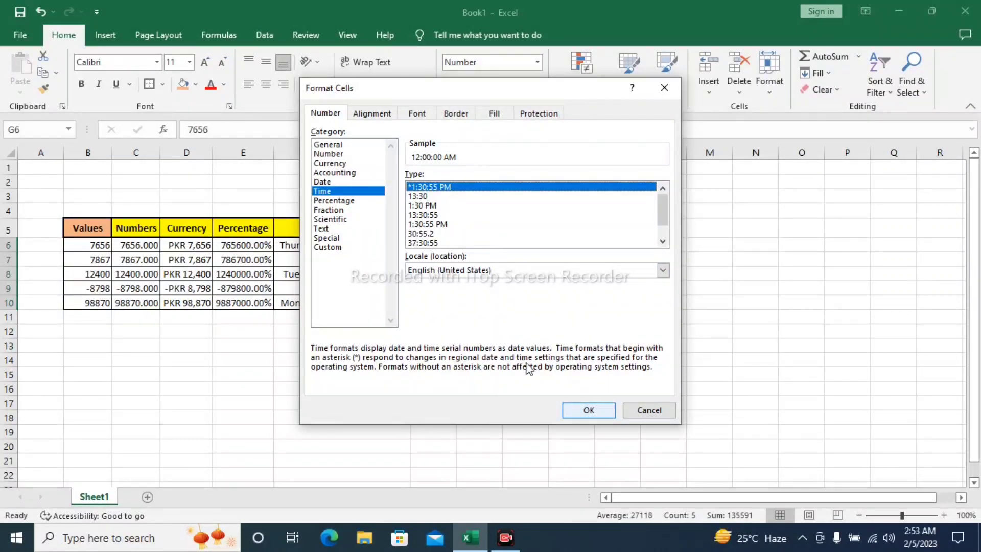
drag(376, 92, 362, 304)
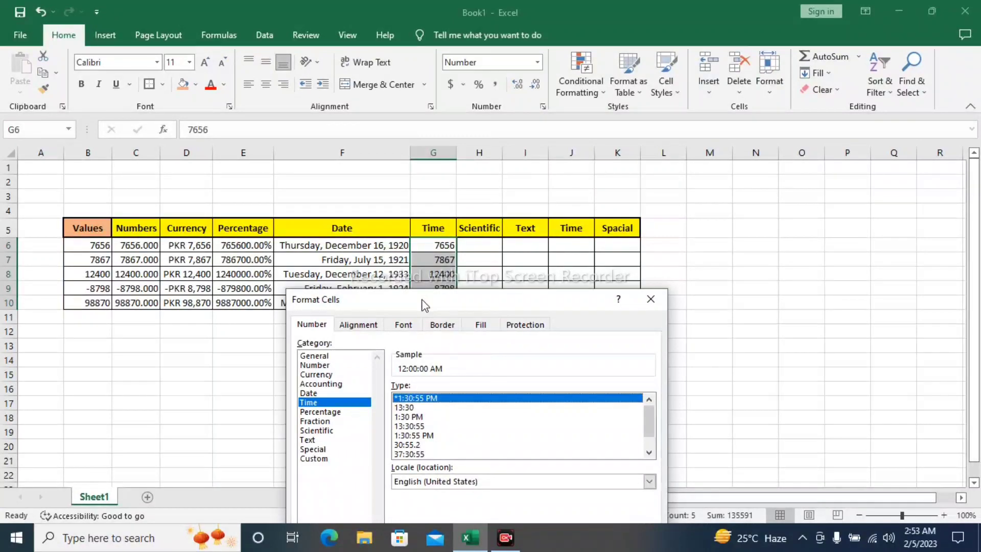
drag(425, 302, 422, 149)
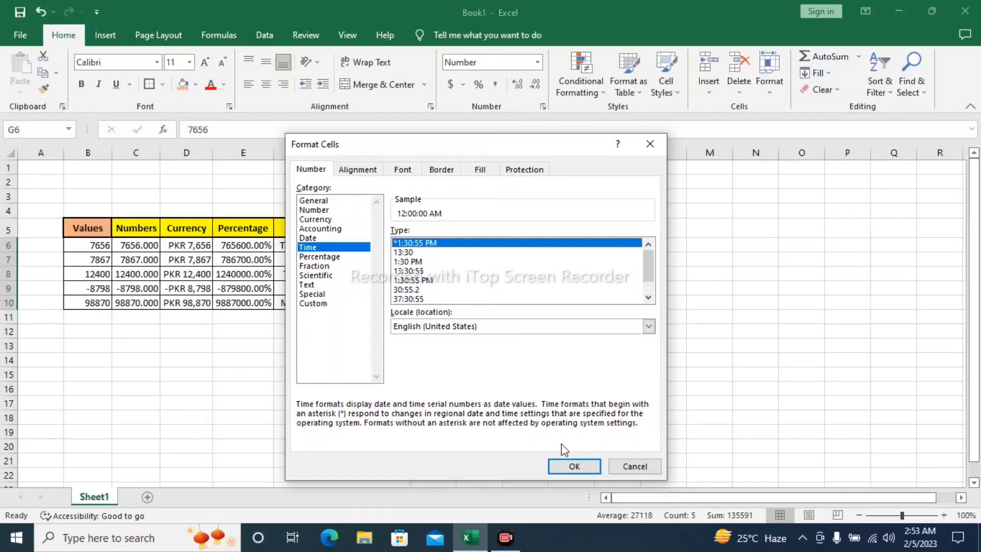
click(568, 465)
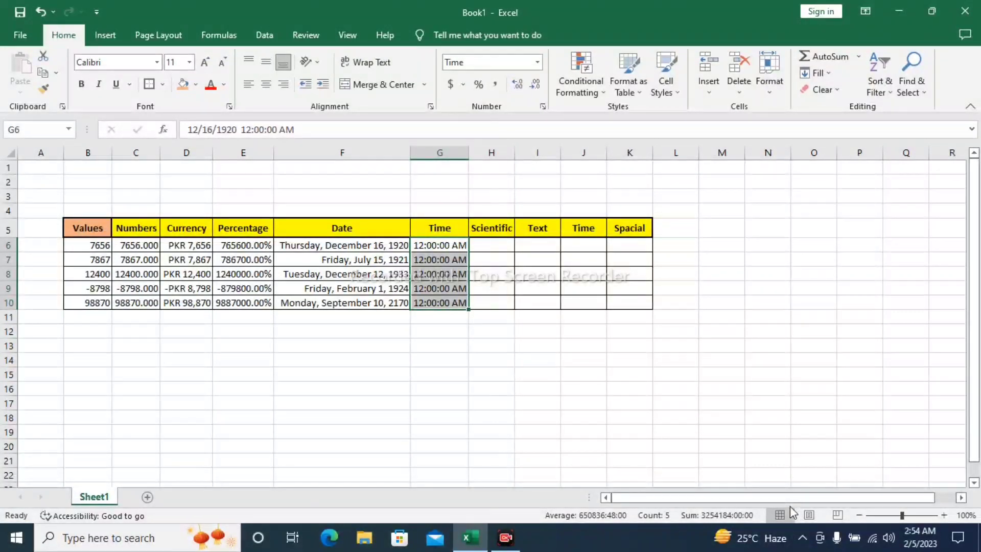
Undo the time formatting of G6:G10.
key(ctrl+z)
key(ctrl+z)
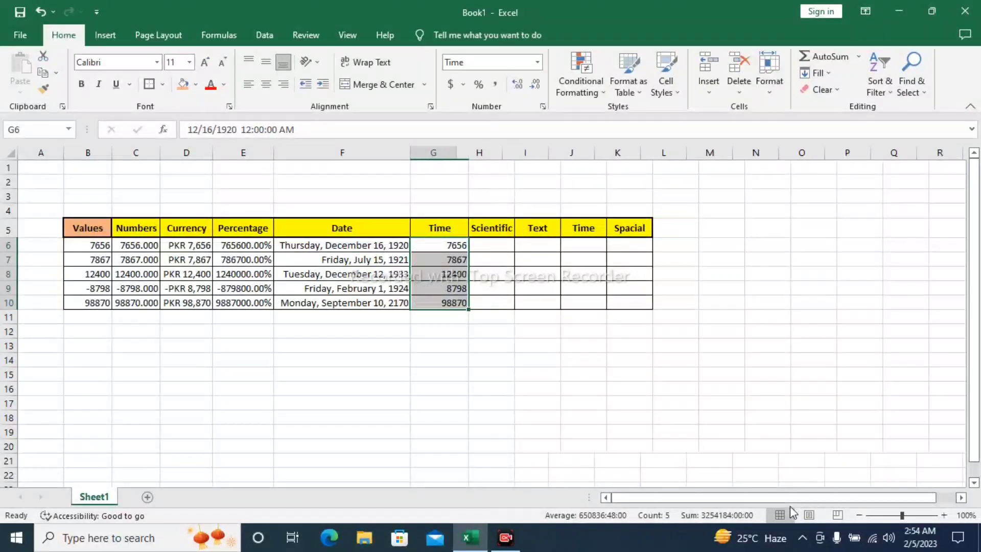